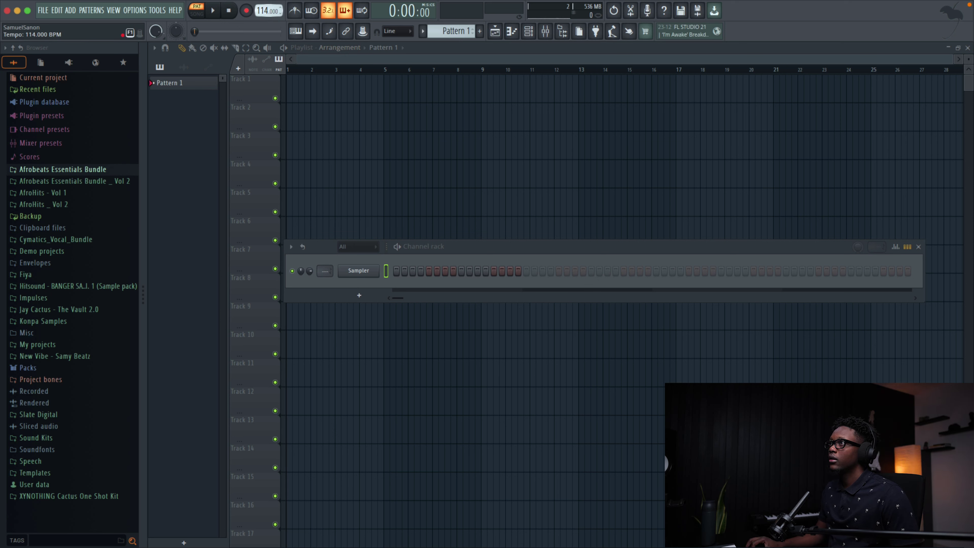
Step: Load Kick _ Aug with a hit every 4 steps and paint Pattern 1 onto Track 1
left_click(89, 172)
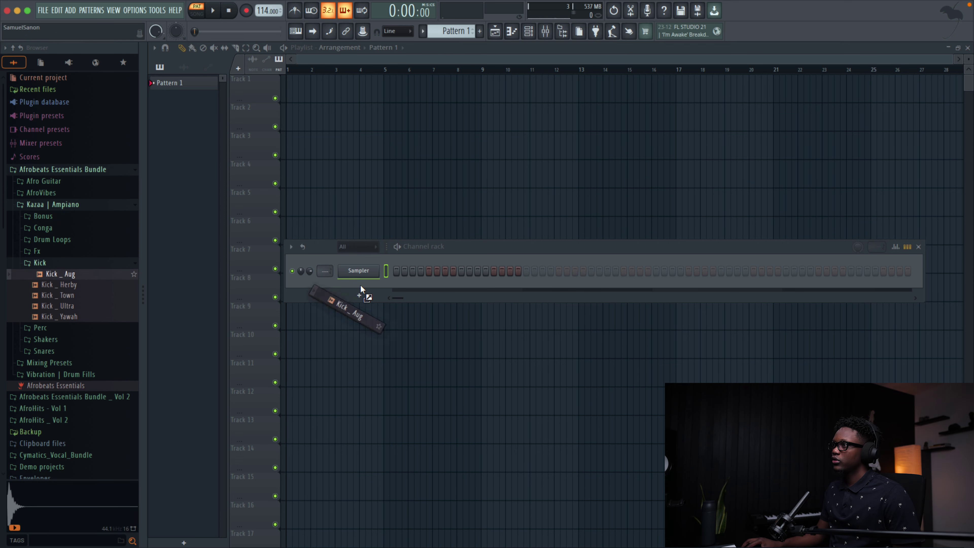
right_click(402, 269)
left_click(509, 311)
left_click(363, 98)
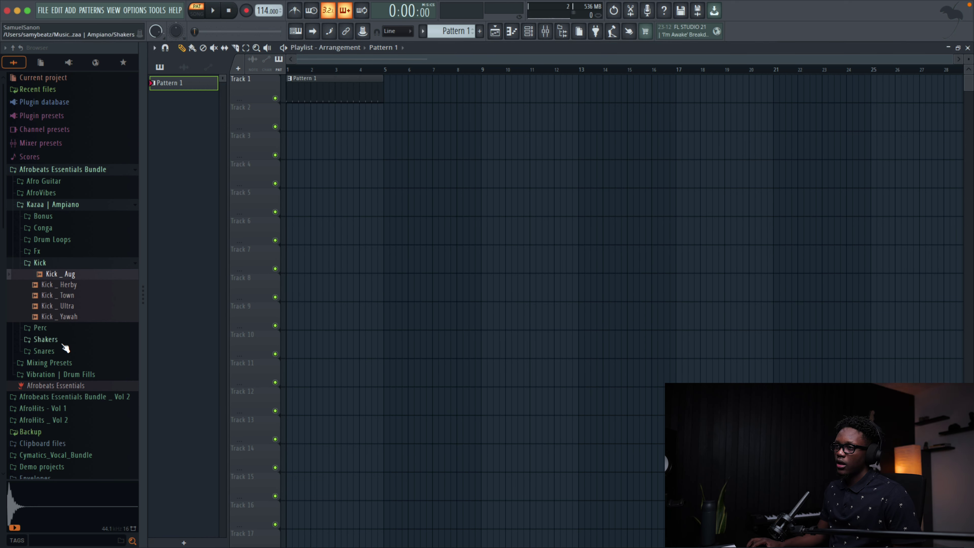
Step: Add Perc _ Clarity from the Perc folder as a second channel and fill its steps
left_click(39, 327)
scroll(69, 231, "down", 5)
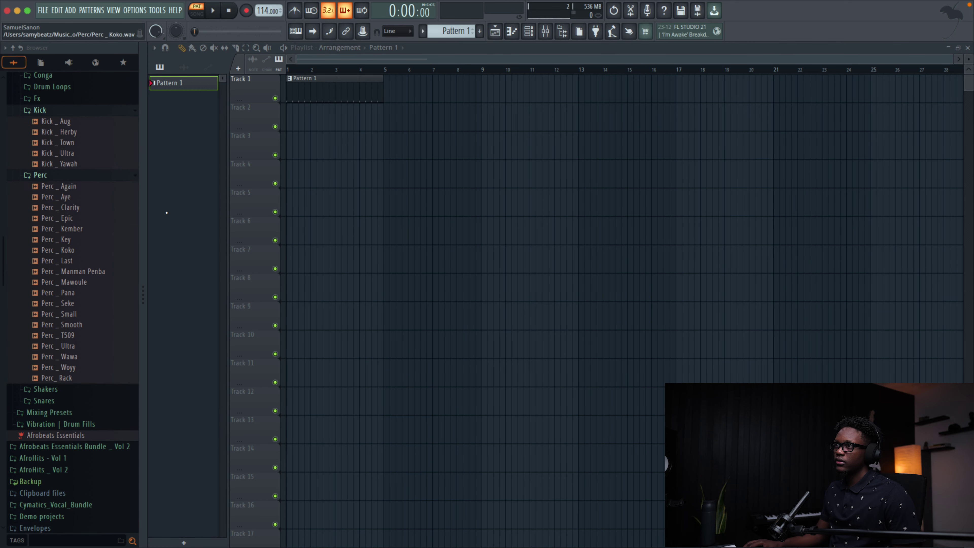
left_click(68, 200)
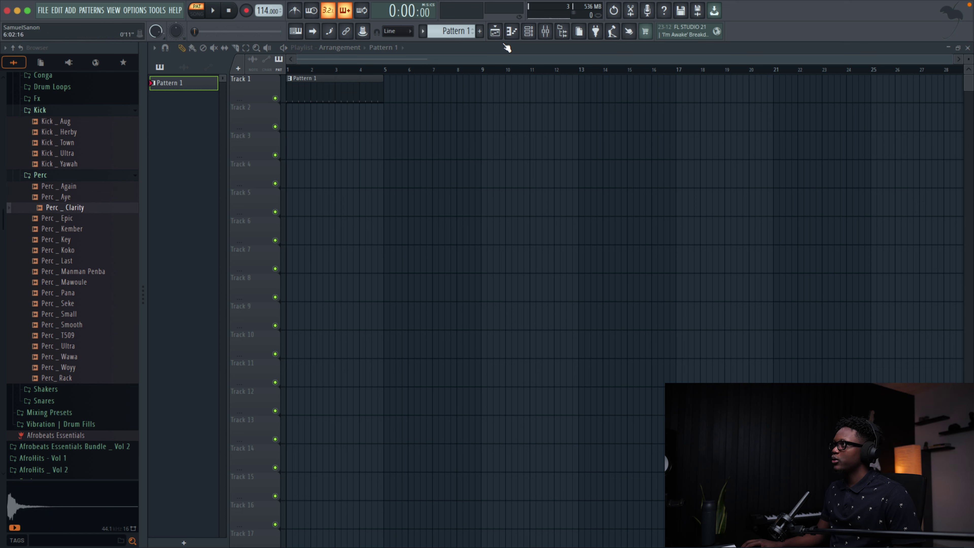
left_click(529, 32)
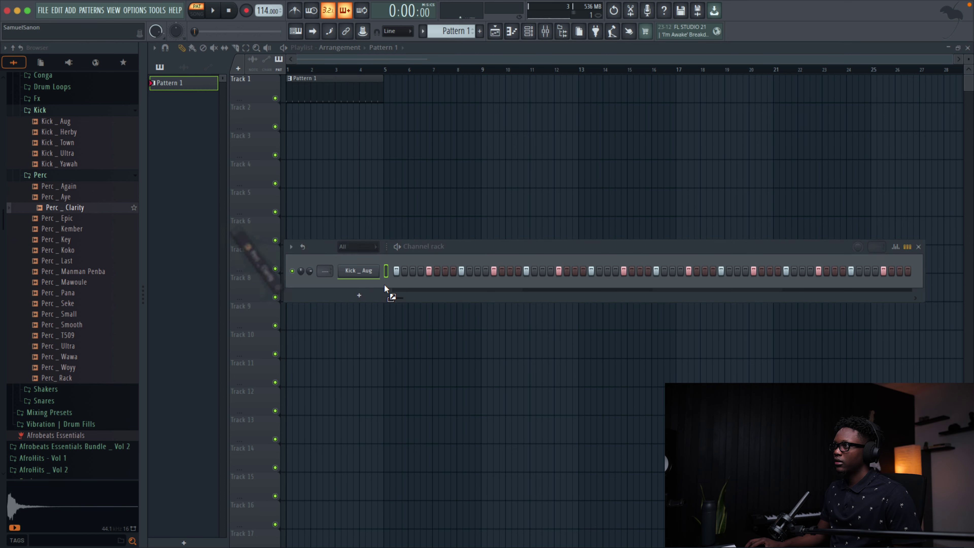
left_click_drag(385, 289, 388, 301)
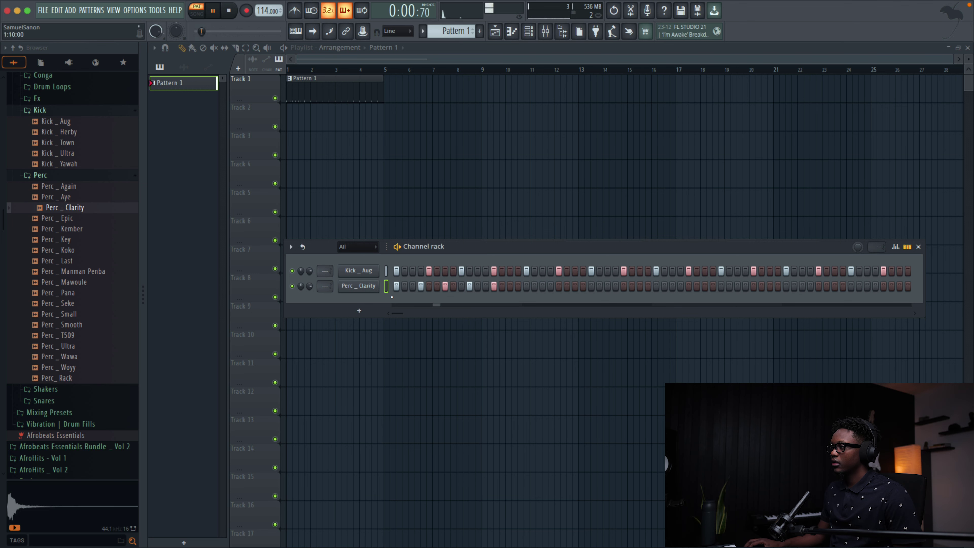
right_click(378, 285)
left_click(385, 285)
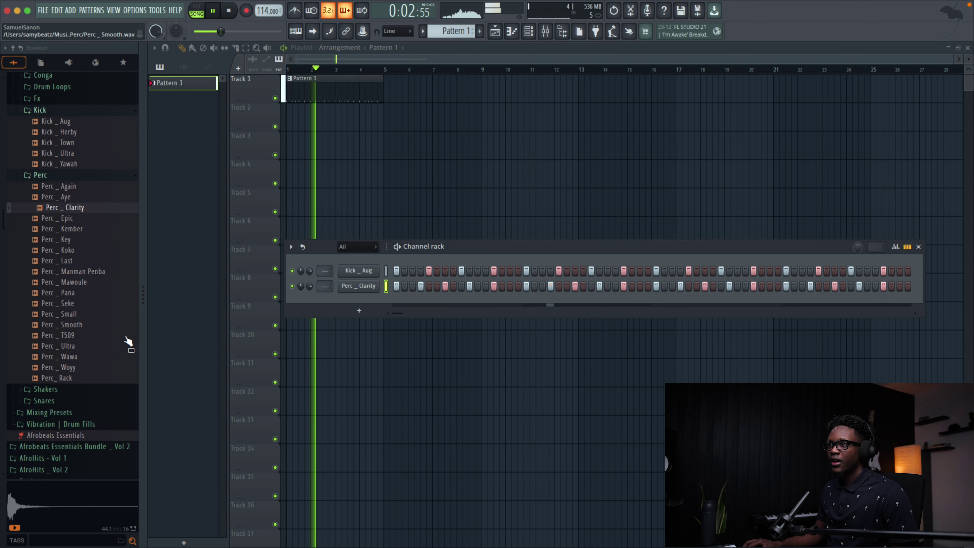
Step: Place Shaker Loop _ Bwa _ BPM 117 from the Shakers folder at bar 1 of Track 2
left_click(63, 392)
scroll(68, 390, "up", 1)
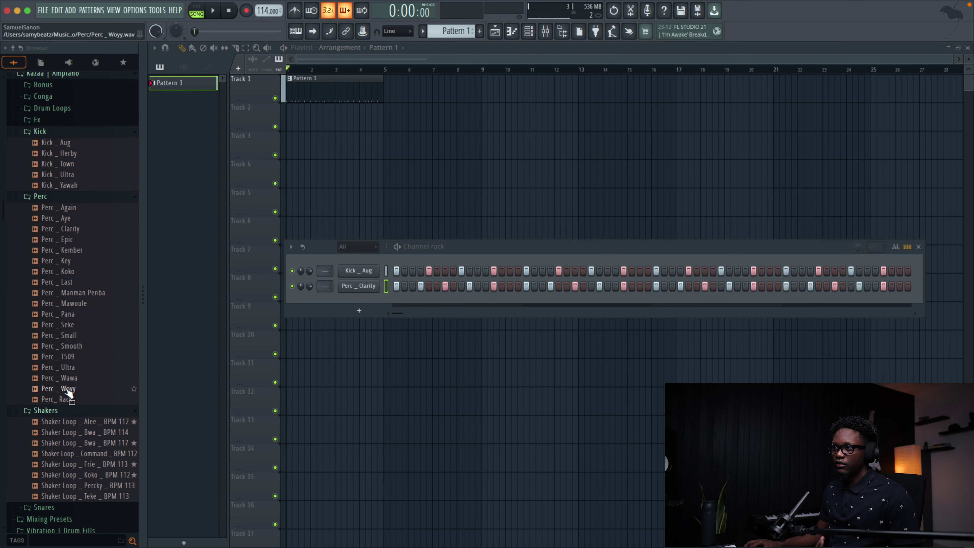
left_click(96, 443)
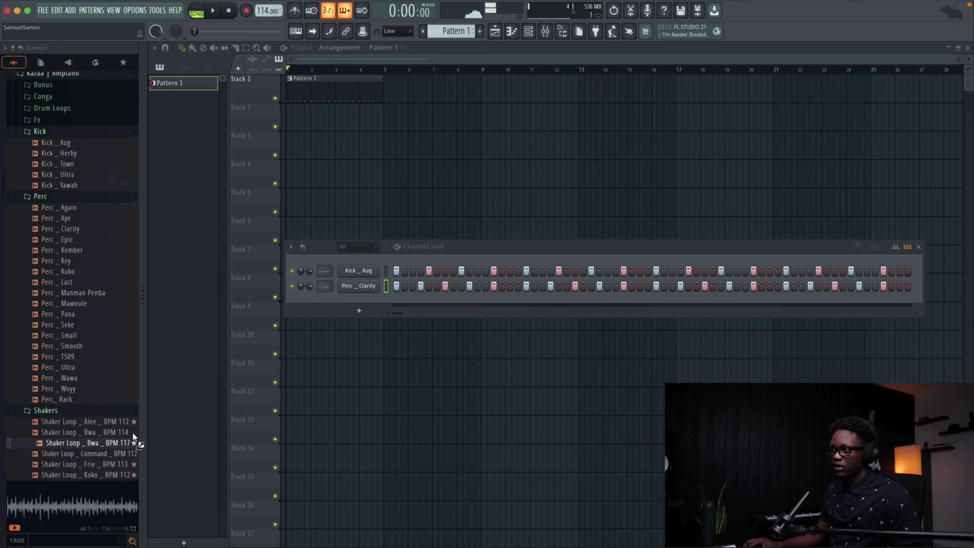
left_click_drag(134, 436, 174, 104)
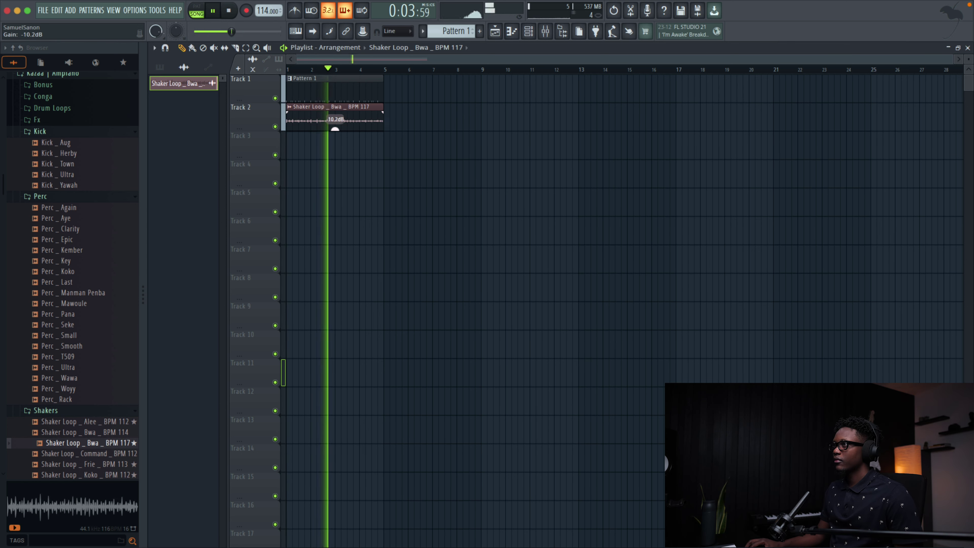
Step: Stop playback and bring up the Mixer
key("space")
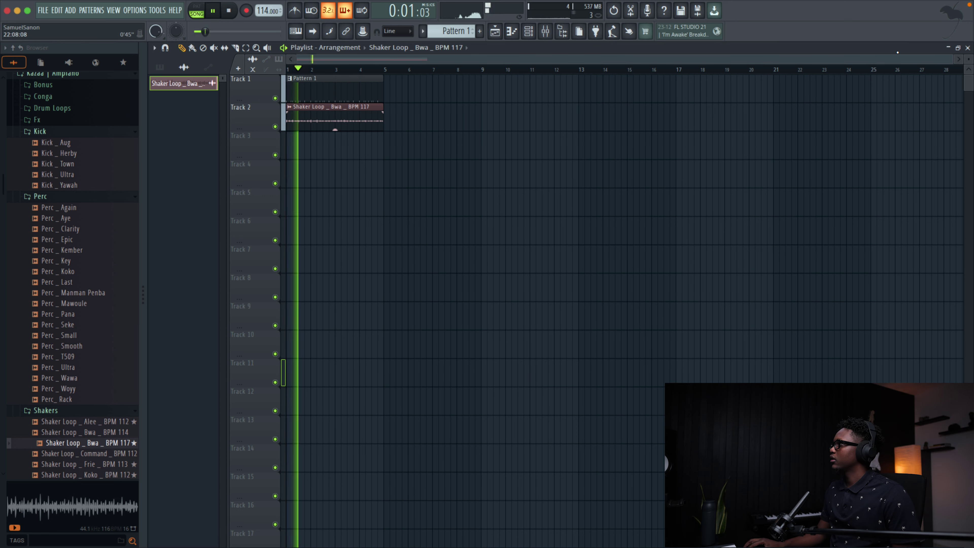
scroll(762, 79, "up", 3)
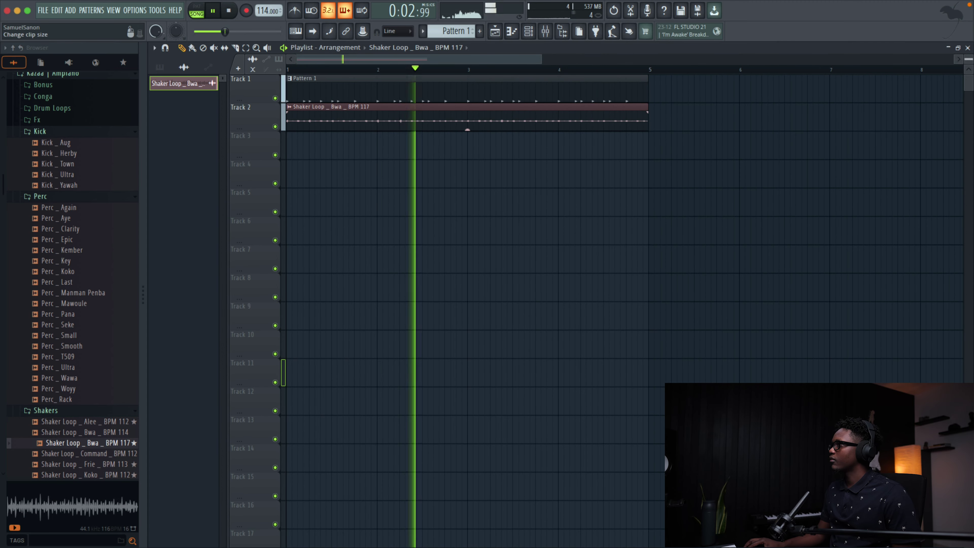
scroll(543, 49, "up", 3)
left_click(545, 32)
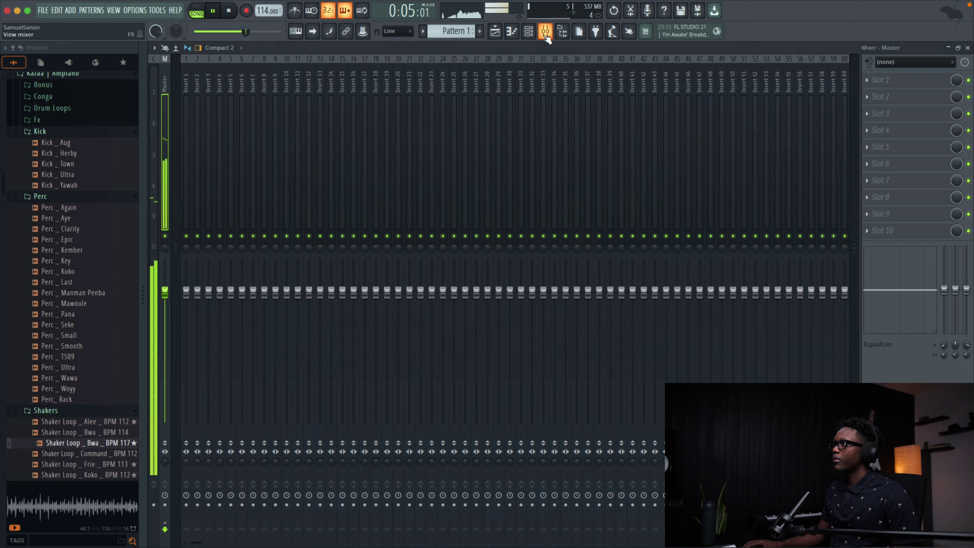
Step: Close the Mixer and add Perc _ Aye as a new channel
left_click(545, 32)
key("space")
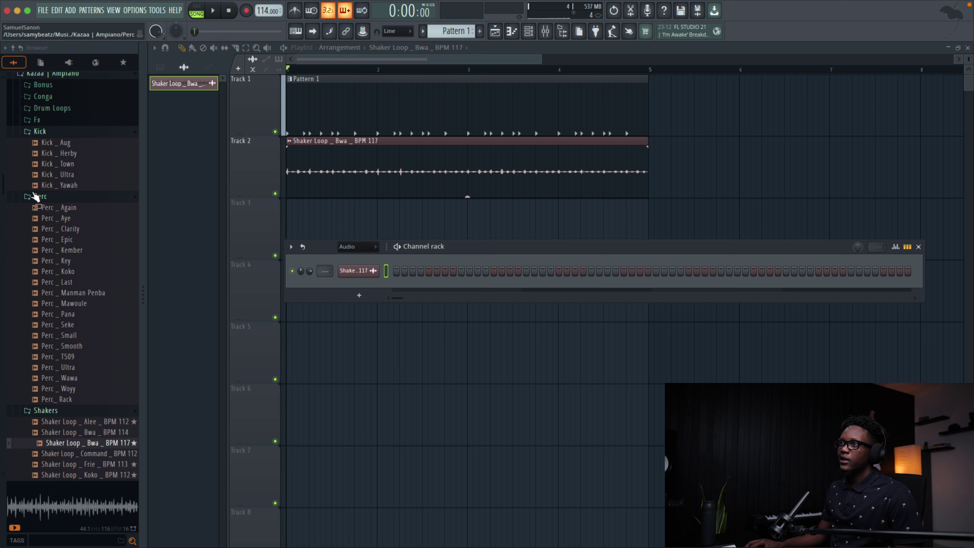
left_click(62, 219)
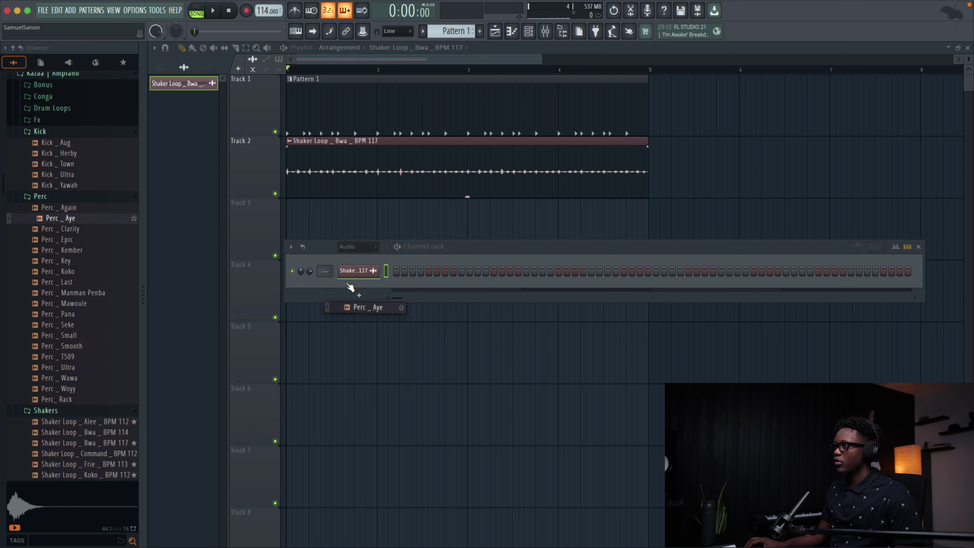
left_click_drag(350, 286, 351, 292)
Step: Program a run of Perc _ Aye hits across the pattern
left_click(453, 301)
key("space")
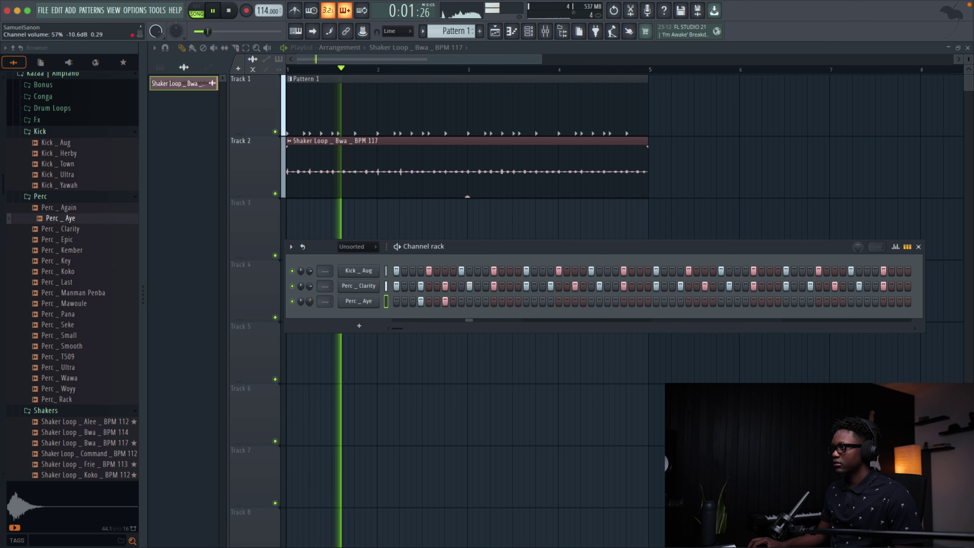
key("space")
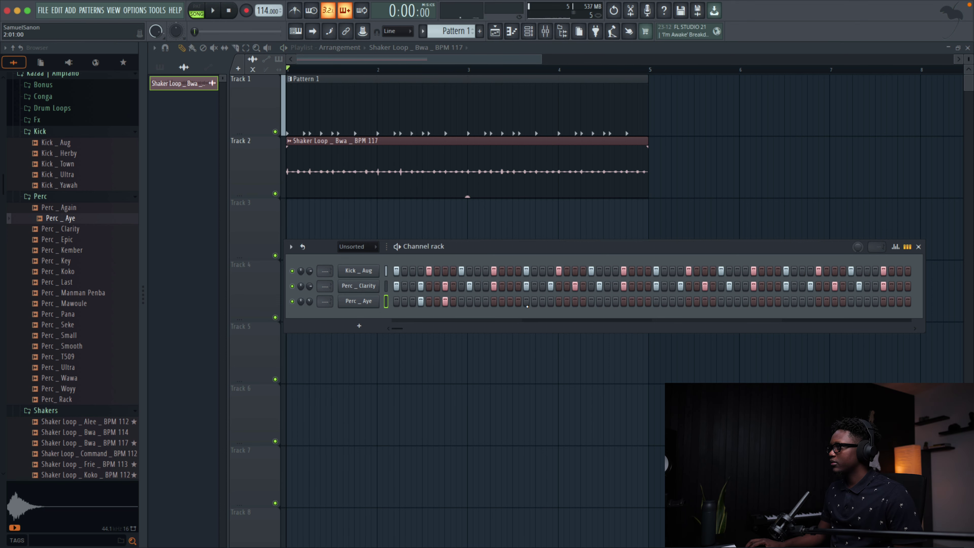
left_click(551, 301)
left_click(656, 301)
left_click(680, 301)
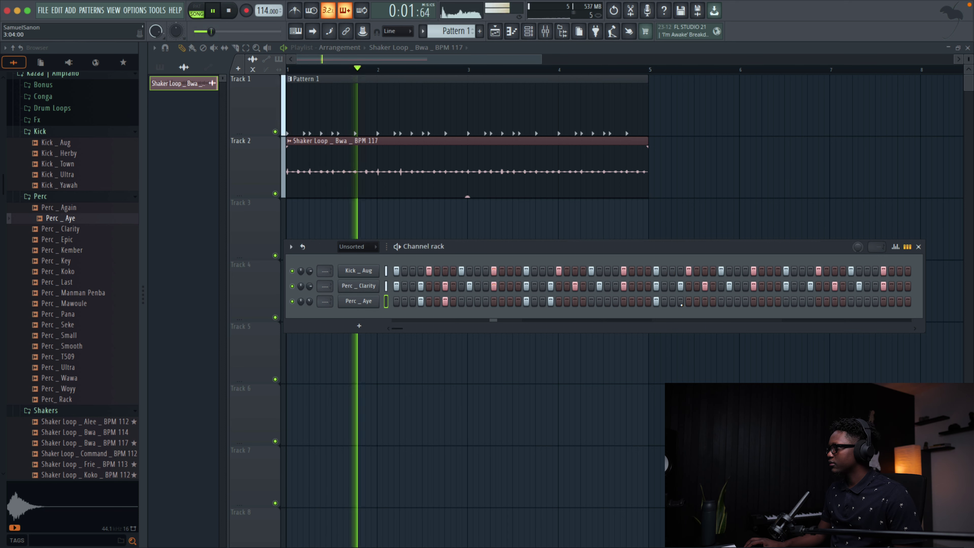
left_click(575, 301)
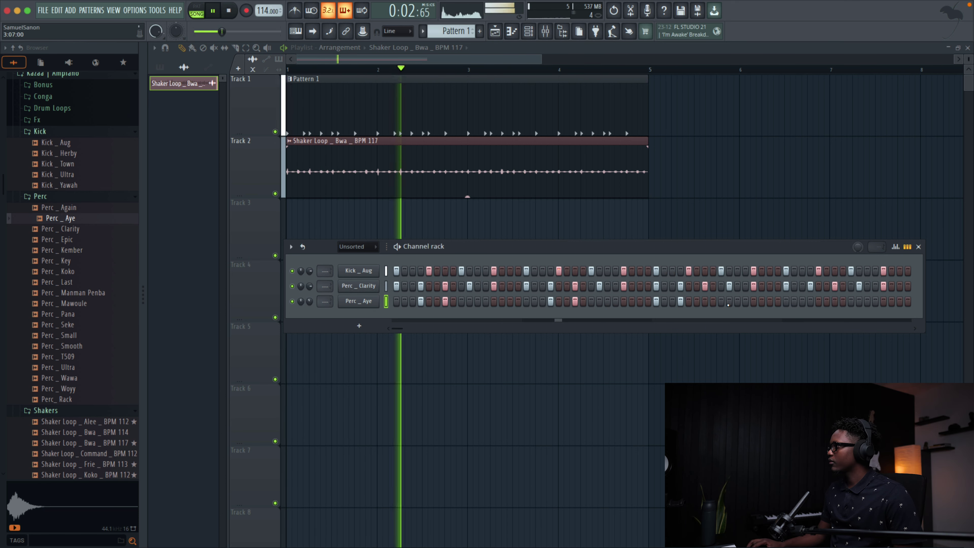
left_click(704, 301)
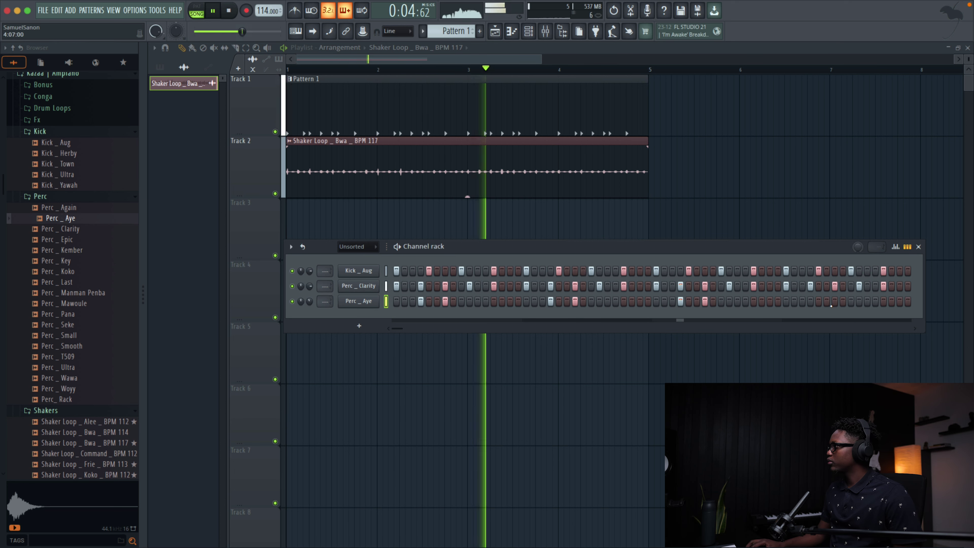
left_click(810, 301)
left_click(835, 301)
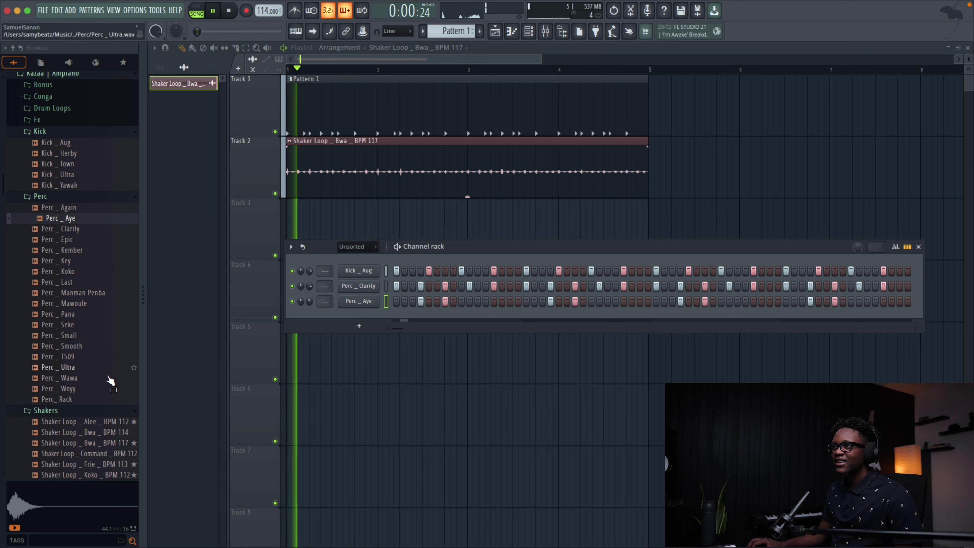
Step: Add Conga _ Busy from the Conga folder as a new channel
left_click(40, 131)
left_click(48, 99)
left_click(81, 150)
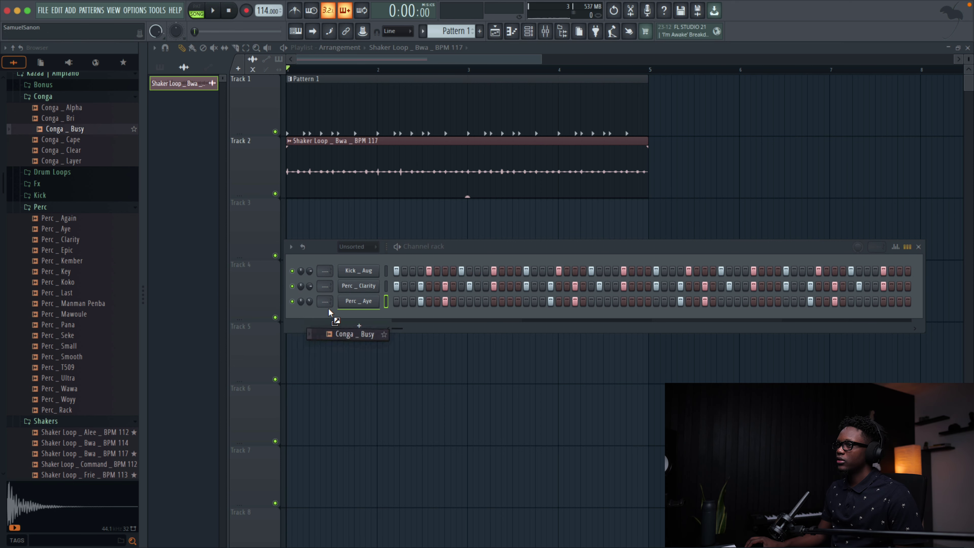
left_click_drag(329, 312, 329, 314)
Step: Add Snare _ Ono from the Snares folder and place two hits in its row
scroll(29, 335, "down", 10)
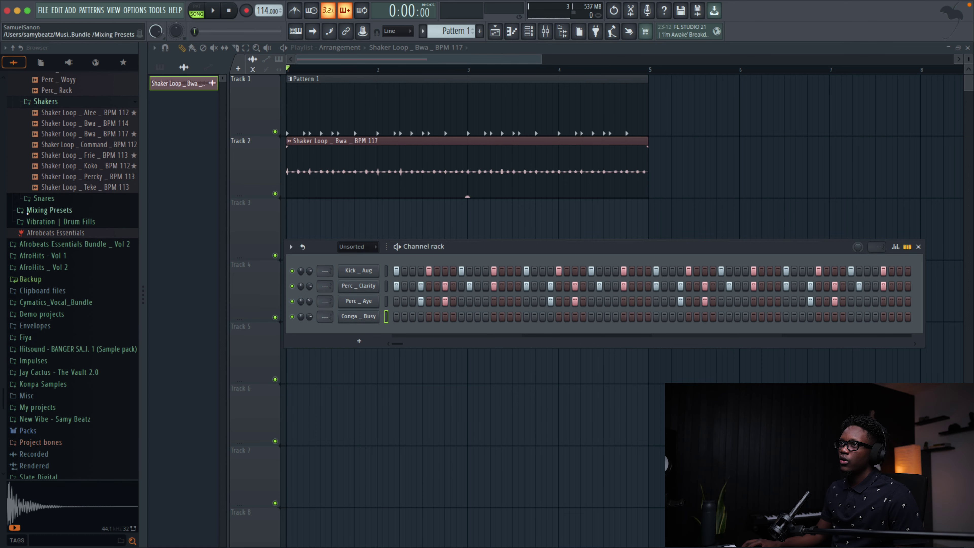
left_click(53, 200)
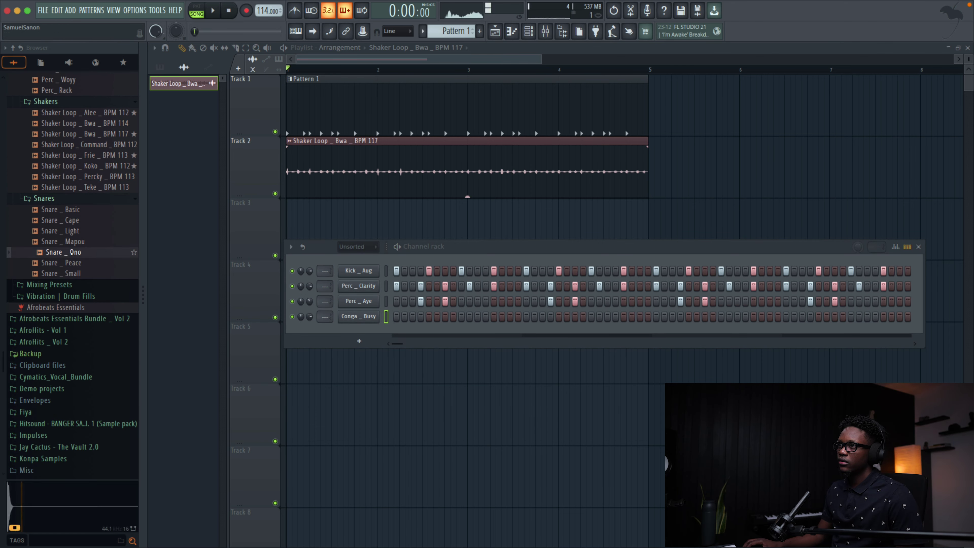
left_click_drag(346, 314, 346, 315)
key("space")
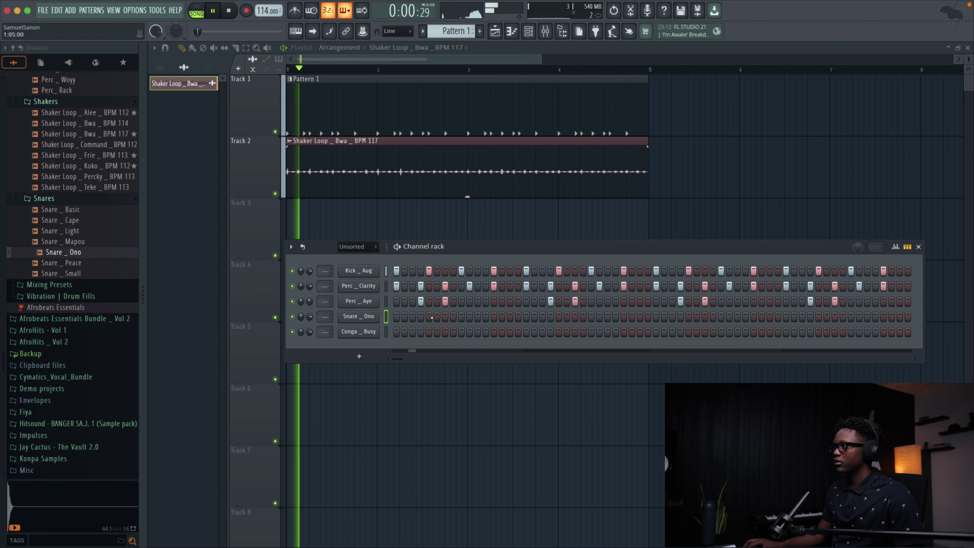
left_click(469, 316)
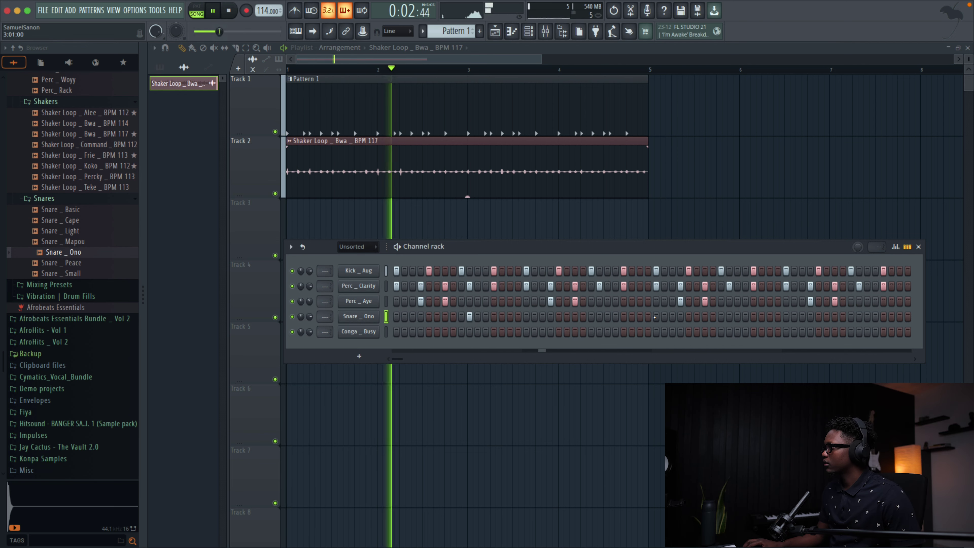
left_click(729, 316)
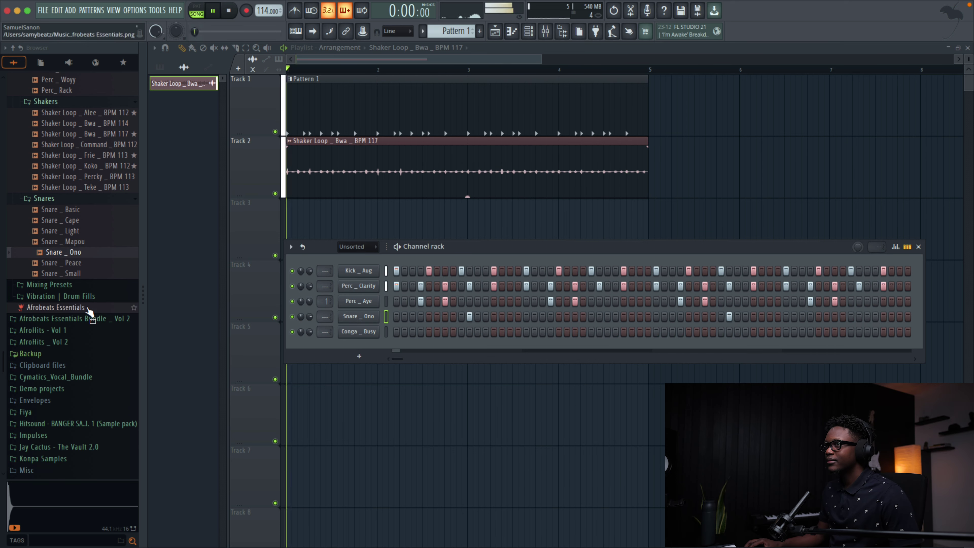
Step: Add Conga _ Your Type from AfroVibes > Congas and place two hits in its row
key("space")
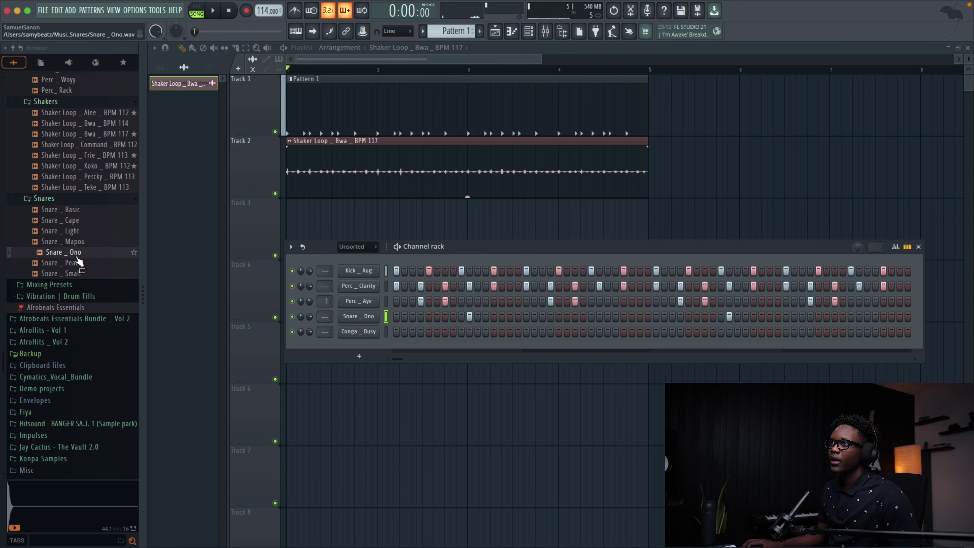
scroll(73, 261, "up", 10)
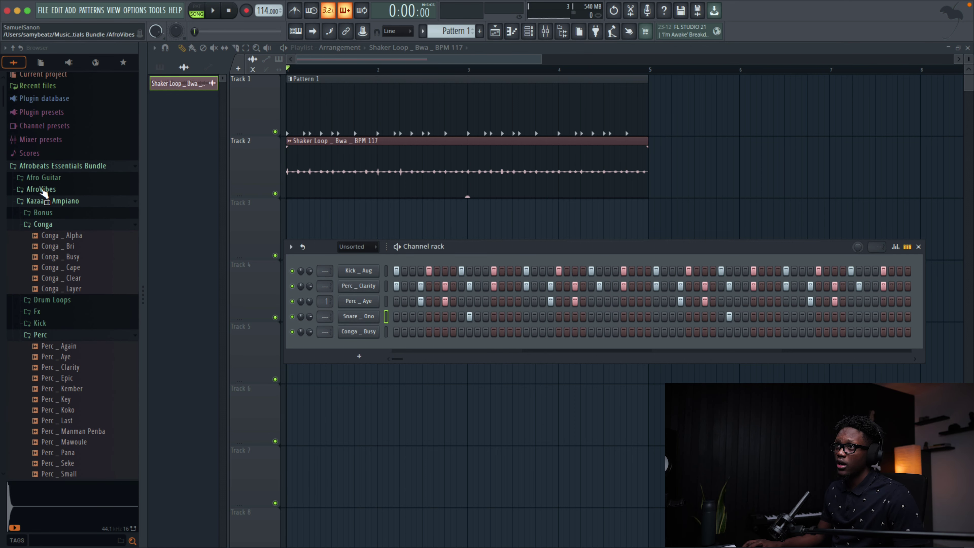
left_click(42, 189)
scroll(38, 230, "down", 1)
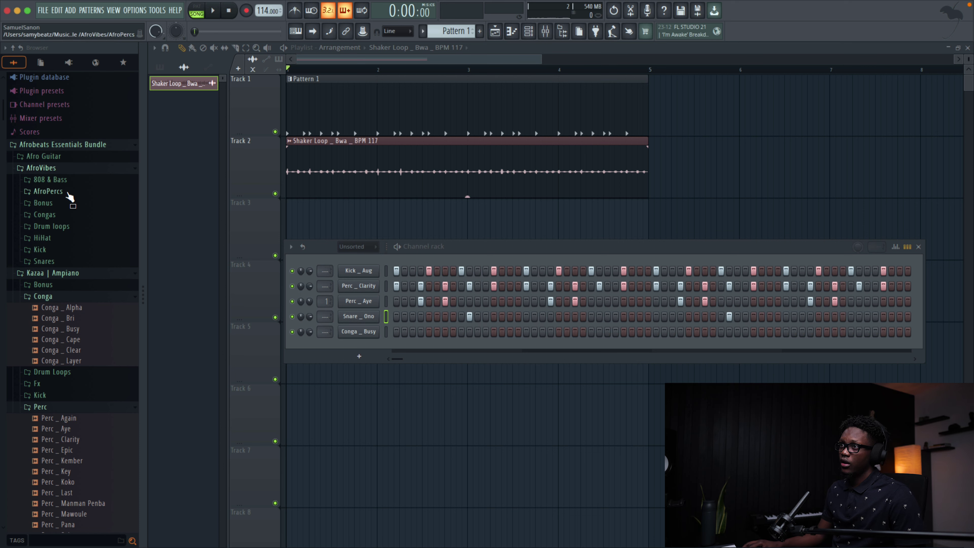
left_click(70, 215)
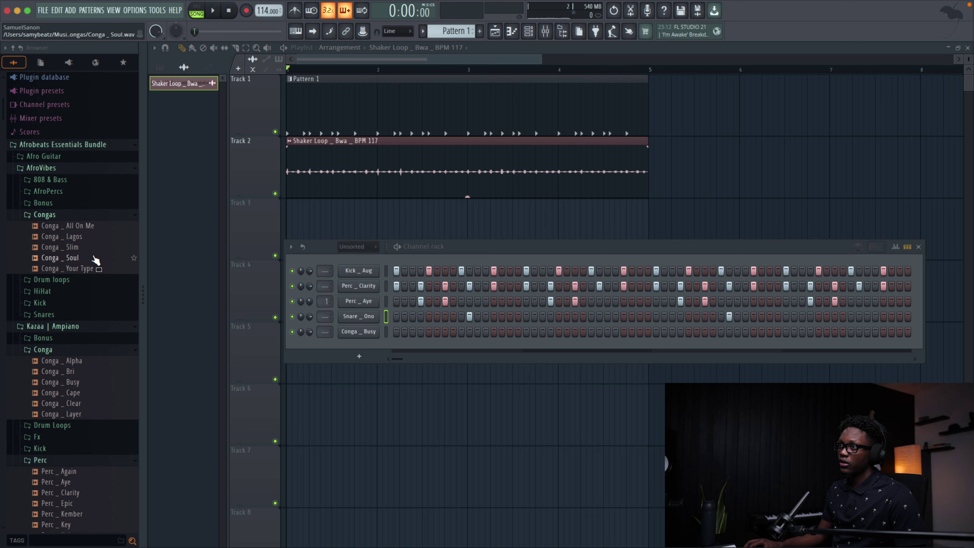
left_click(87, 268)
left_click_drag(367, 353, 367, 355)
key("space")
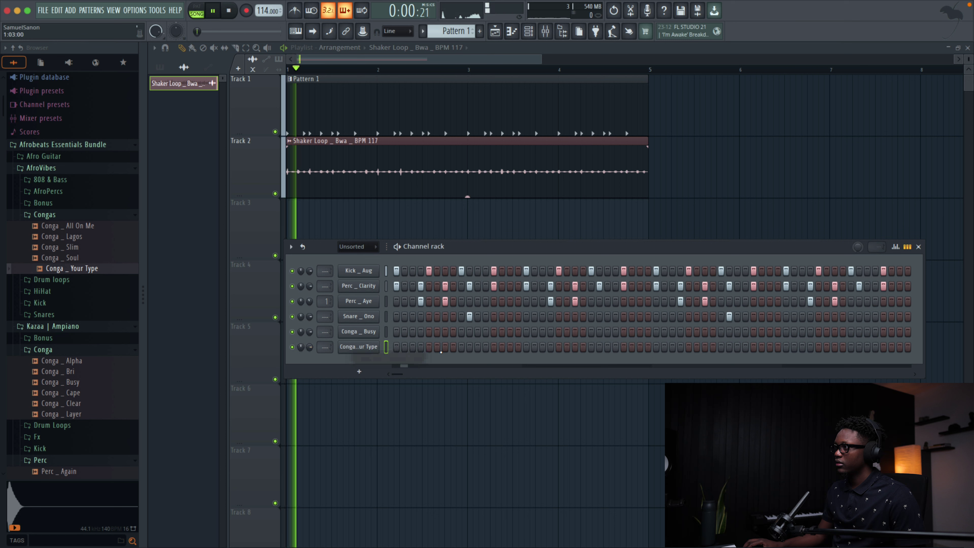
left_click(510, 346)
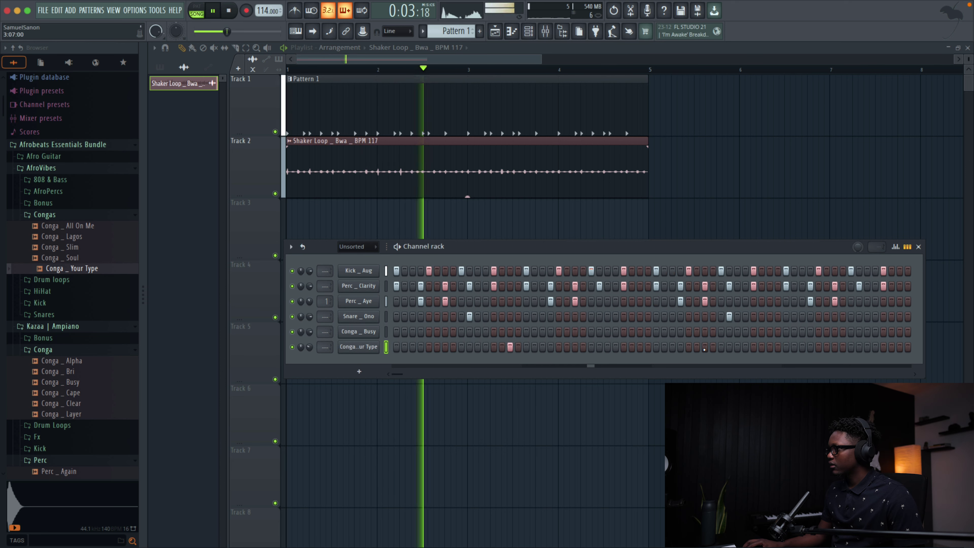
left_click(770, 346)
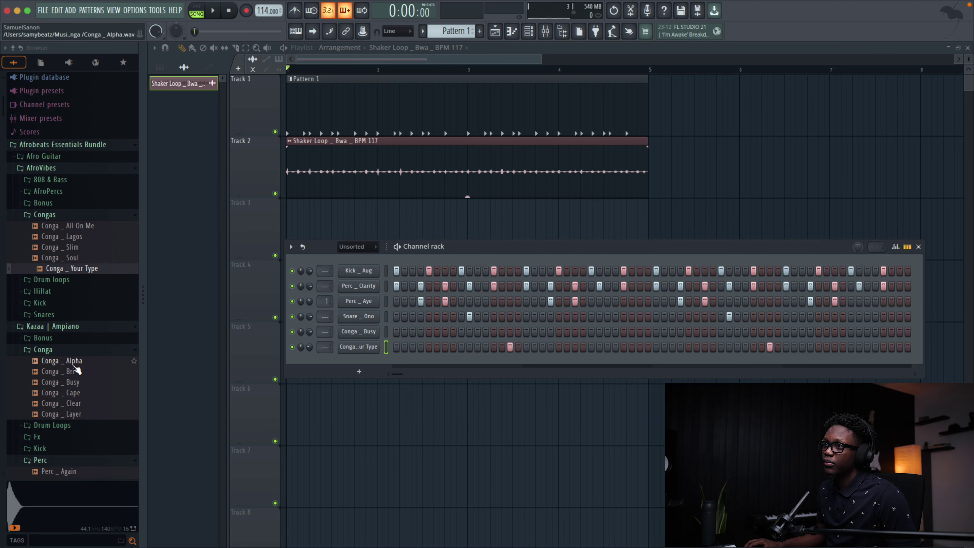
Step: Place the Elegbwe _ Bpm 116 loop on Track 3 and set the Channel rack filter to All
left_click(45, 338)
left_click_drag(50, 351, 284, 192)
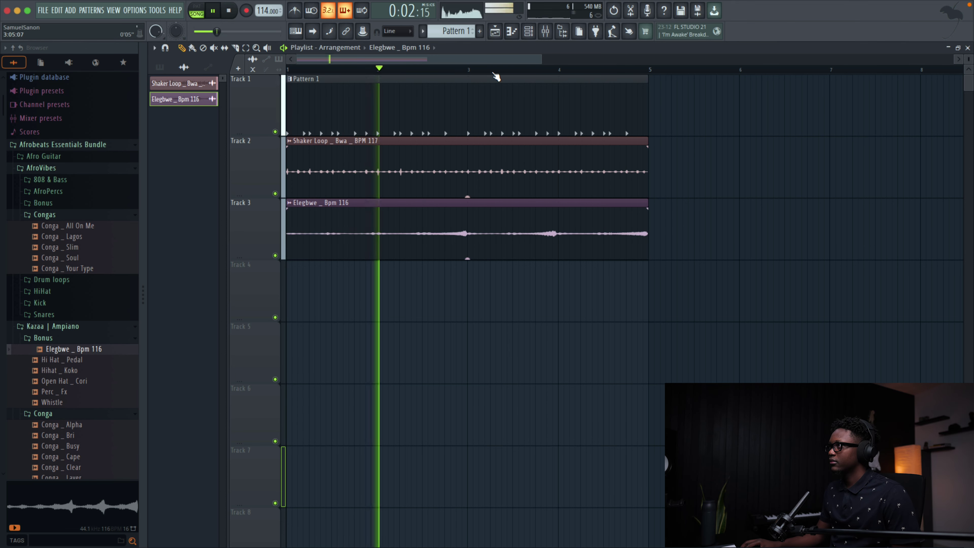
key("F6")
left_click(372, 247)
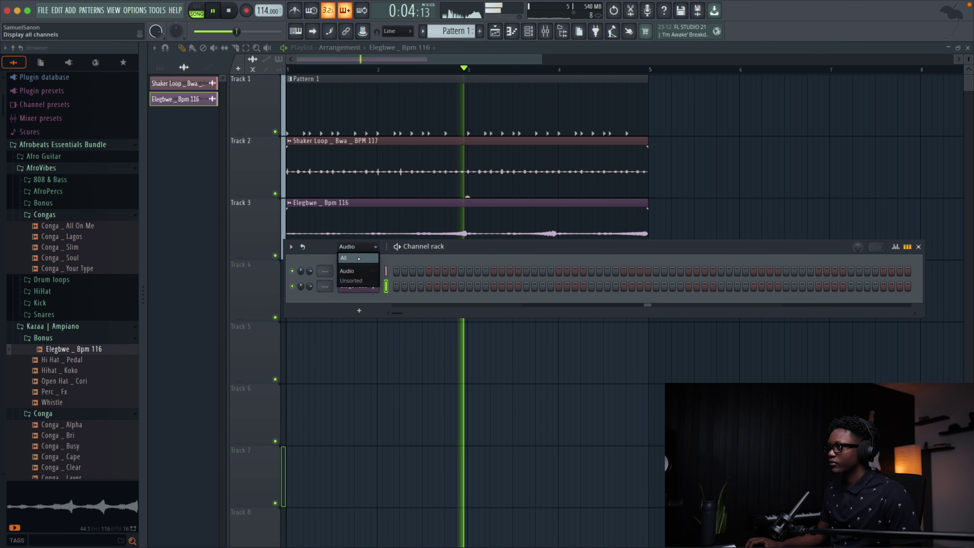
left_click(359, 258)
Step: Check the Perc _ Clarity sampler settings and turn down the Snare _ Ono volume
left_click(359, 302)
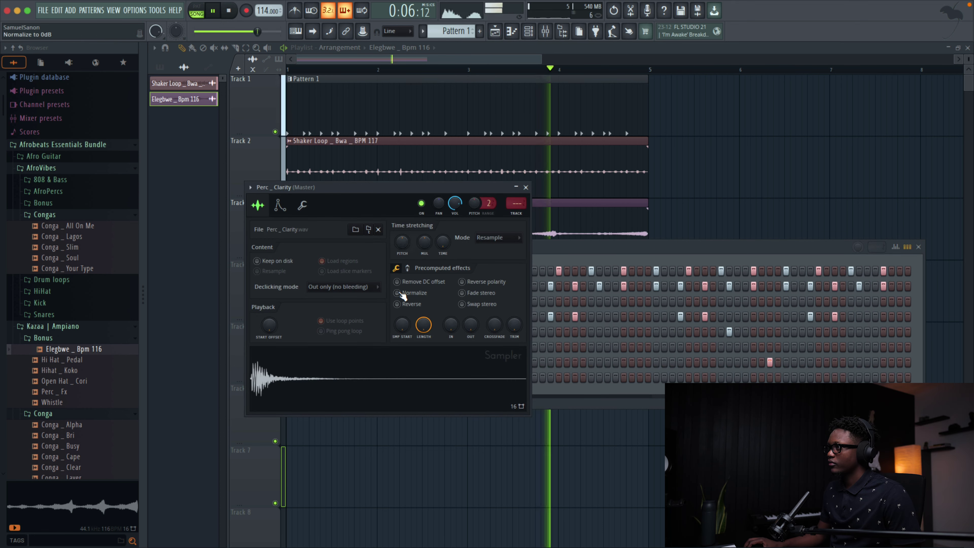
left_click(526, 187)
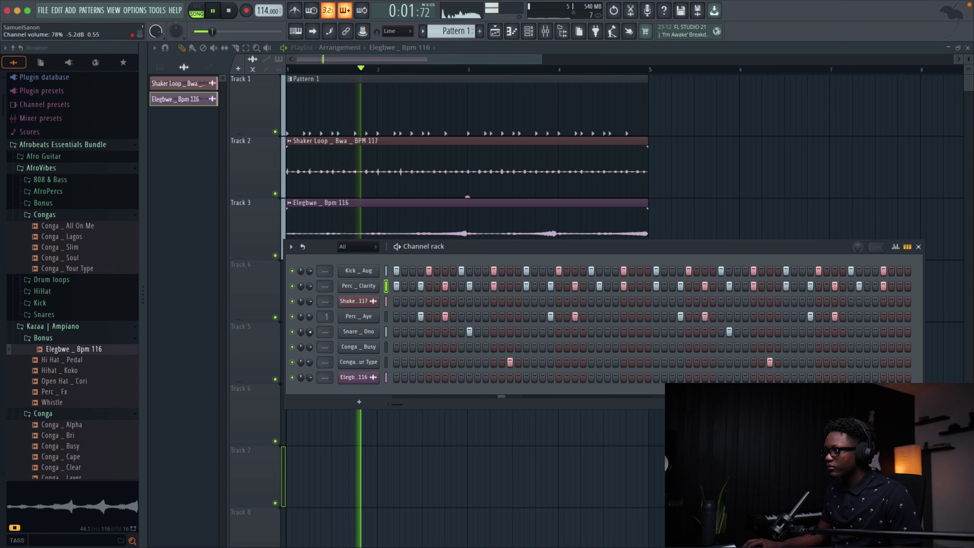
left_click_drag(309, 331, 310, 337)
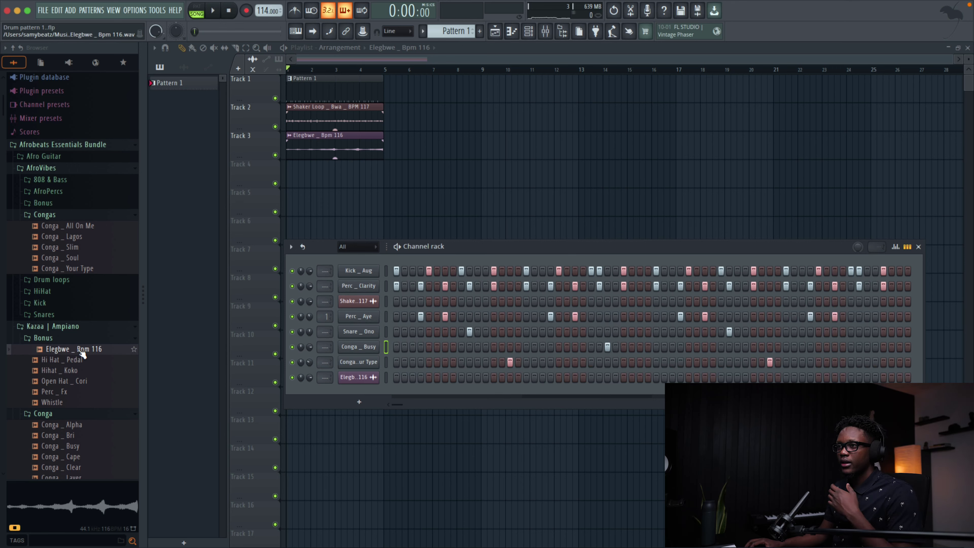
scroll(83, 353, "down", 15)
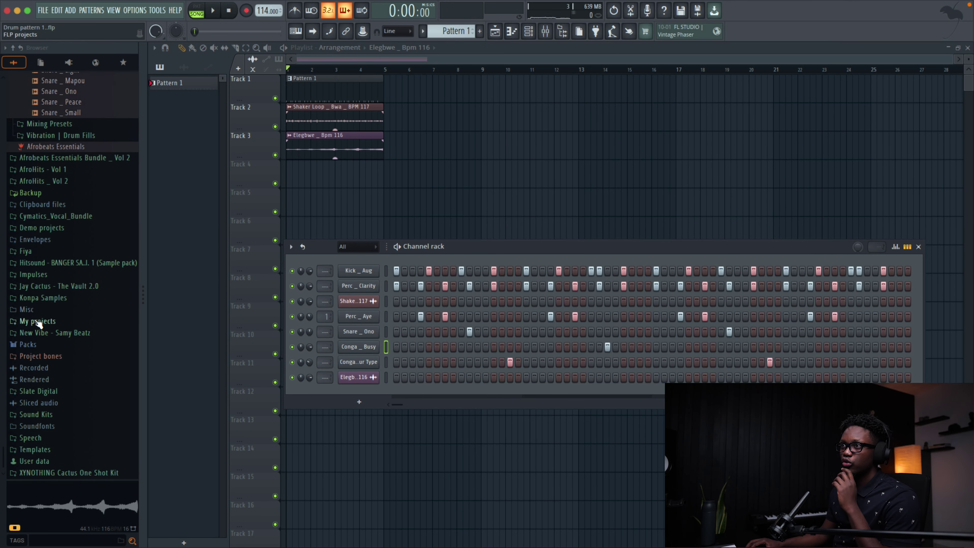
Step: Add Conga - YoYoYo from New Vibe > Congas and review its sampler envelope settings
left_click(55, 332)
scroll(54, 368, "down", 3)
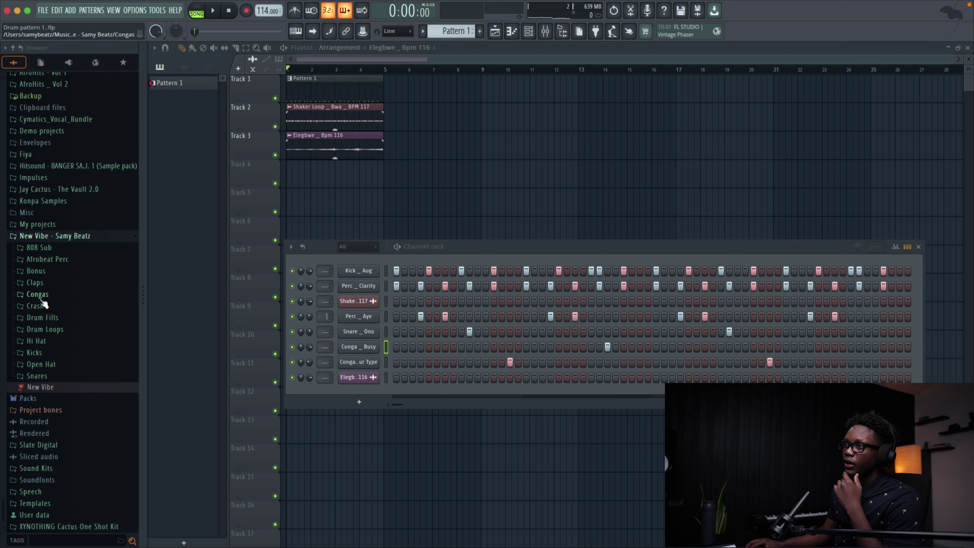
left_click(42, 298)
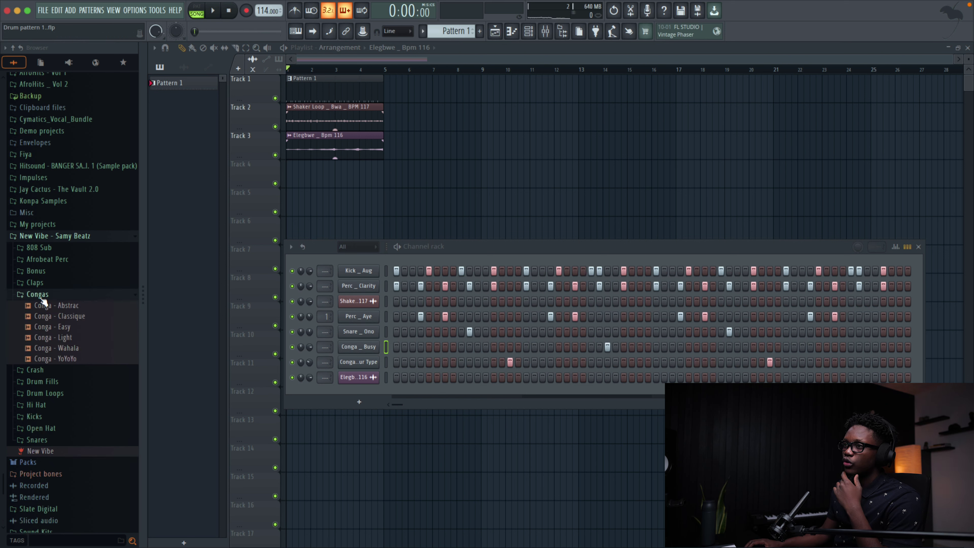
left_click_drag(367, 403, 354, 393)
left_click(368, 393)
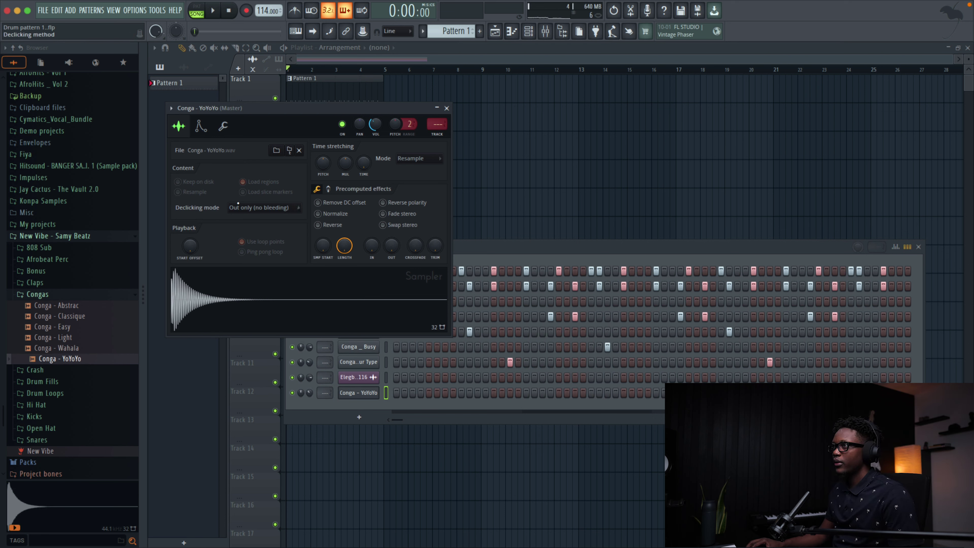
left_click(199, 127)
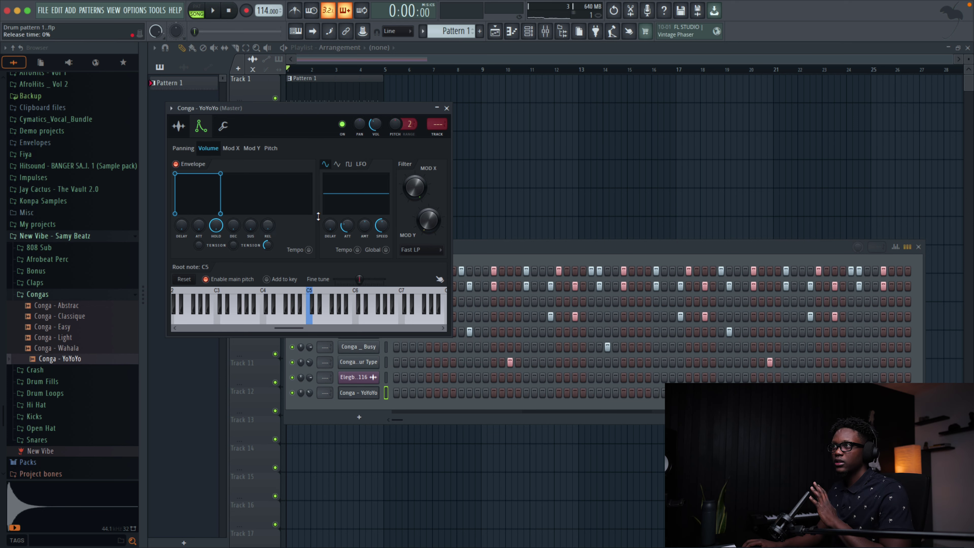
left_click(447, 109)
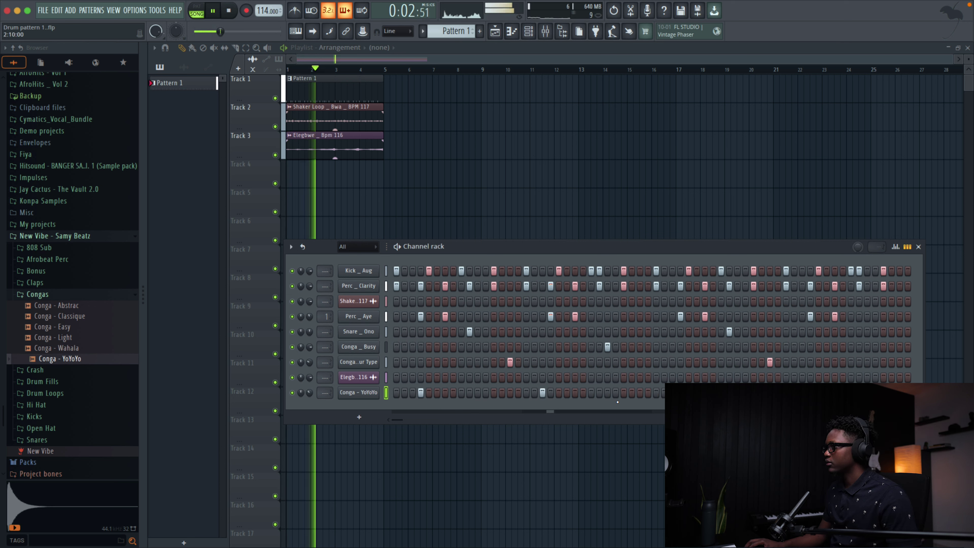
Step: Place a hit in the Conga - YoYoYo row and bring up its channel options menu
key("space")
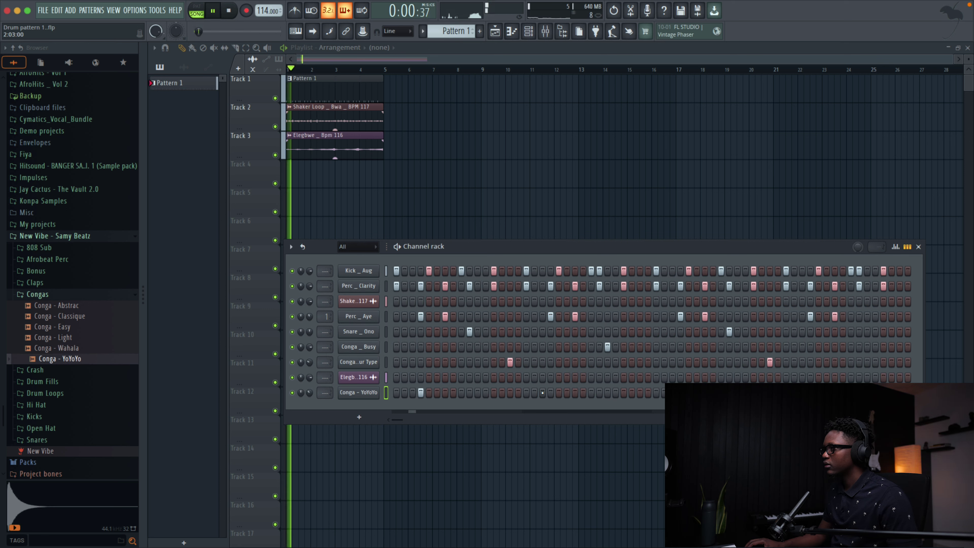
left_click(550, 392)
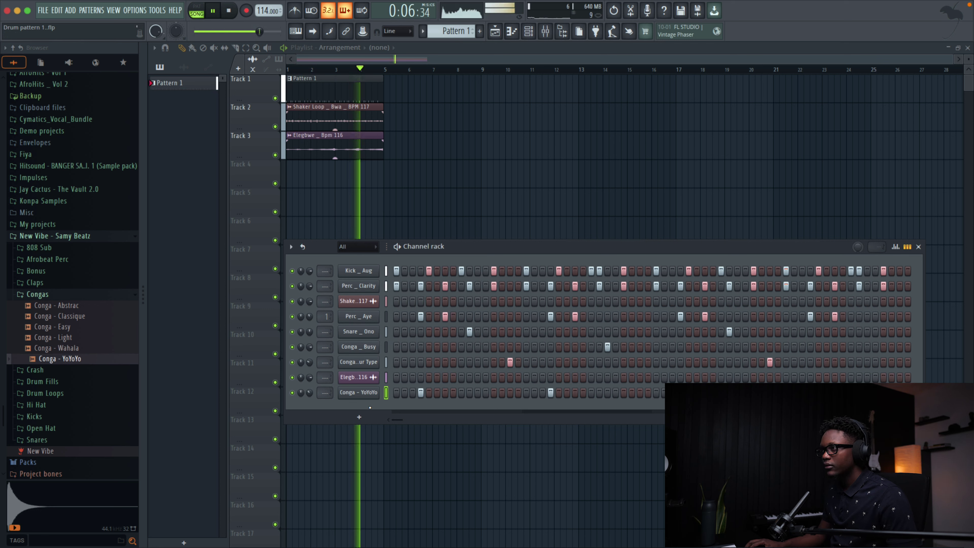
left_click(358, 392)
key("space")
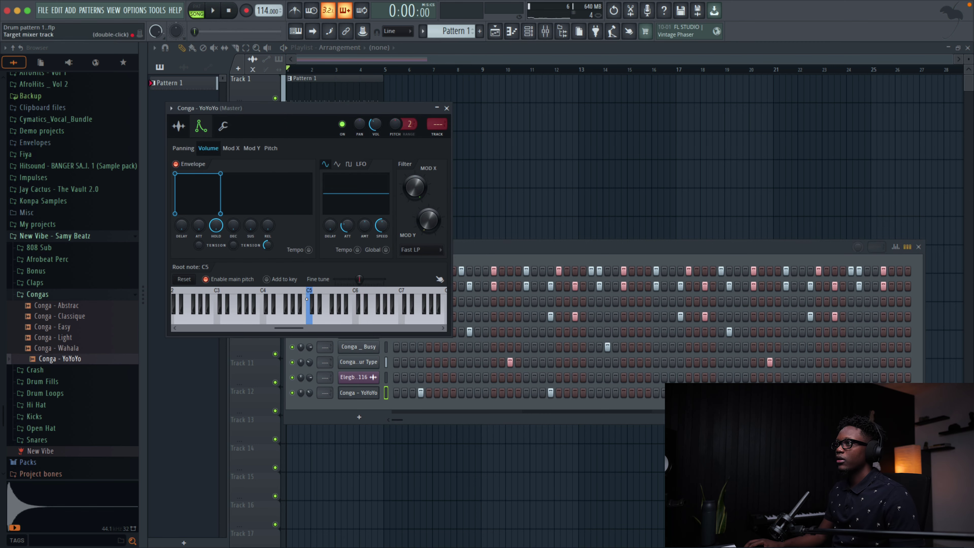
left_click(446, 108)
right_click(376, 389)
Step: Lengthen the Conga - YoYoYo C5 notes in the piano roll while playing them back
left_click(401, 392)
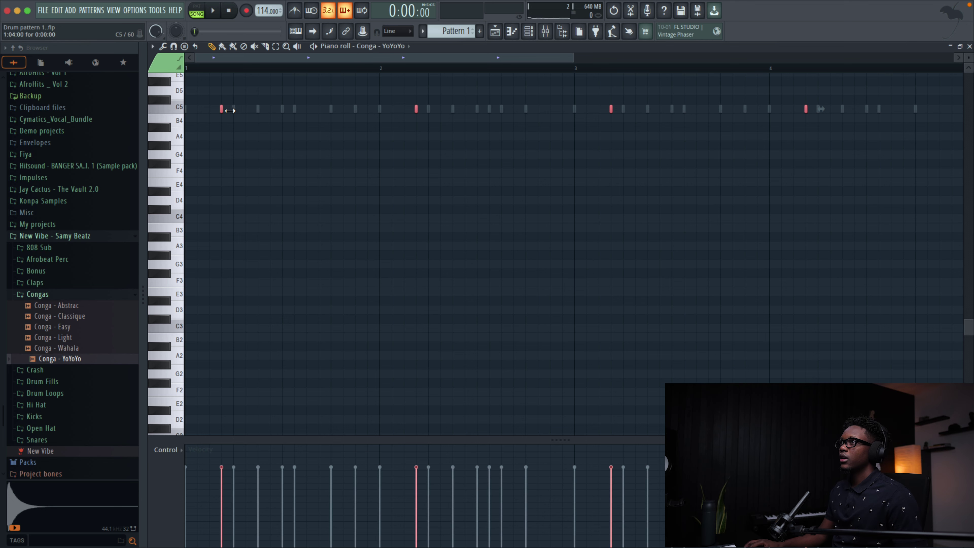
key("space")
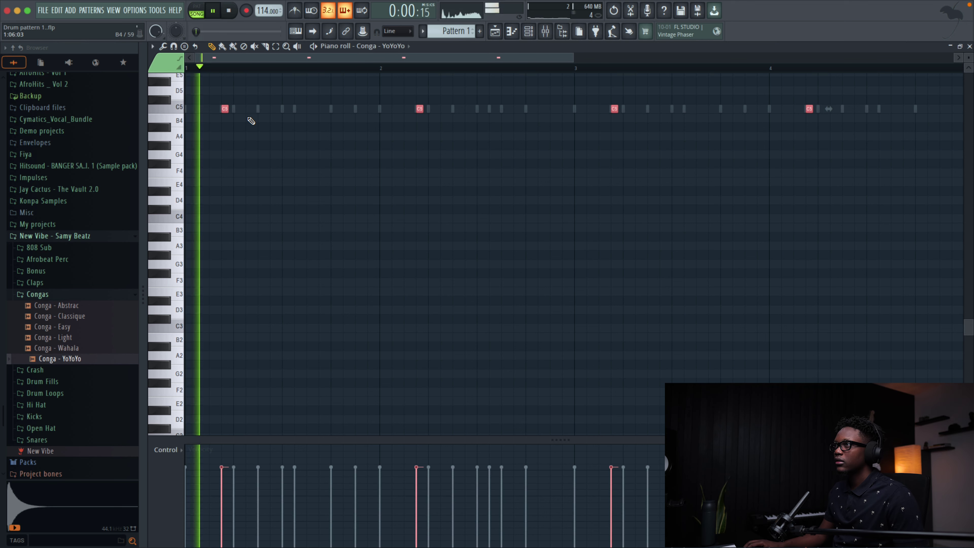
left_click_drag(226, 107, 226, 105)
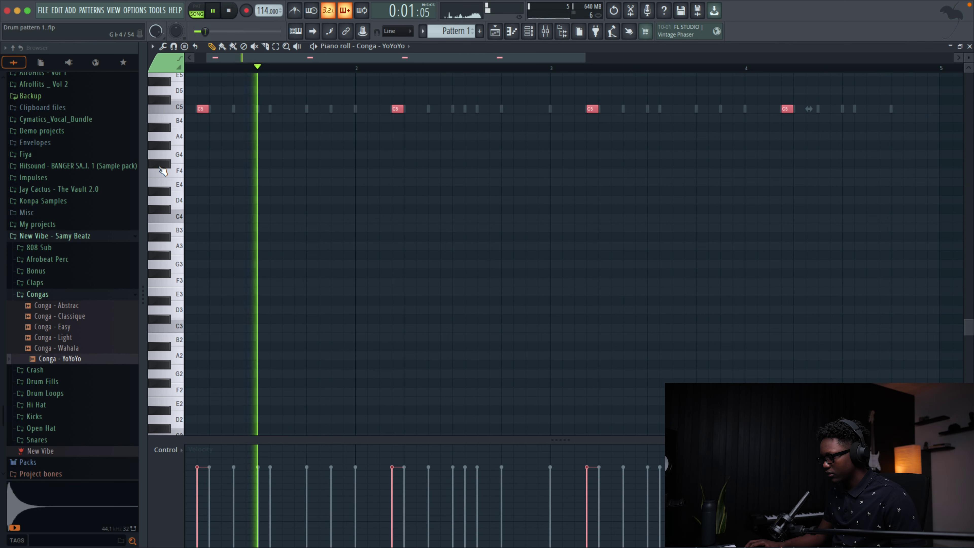
scroll(163, 170, "up", 5)
scroll(163, 170, "down", 1)
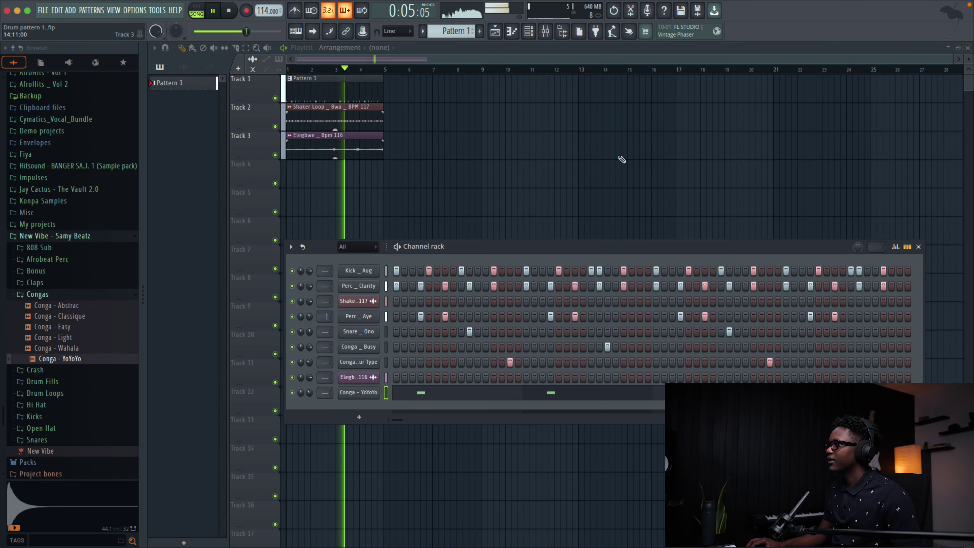
Step: Return to the playlist with the channel rack and play the pattern from the start
key("F7")
key("space")
key("space")
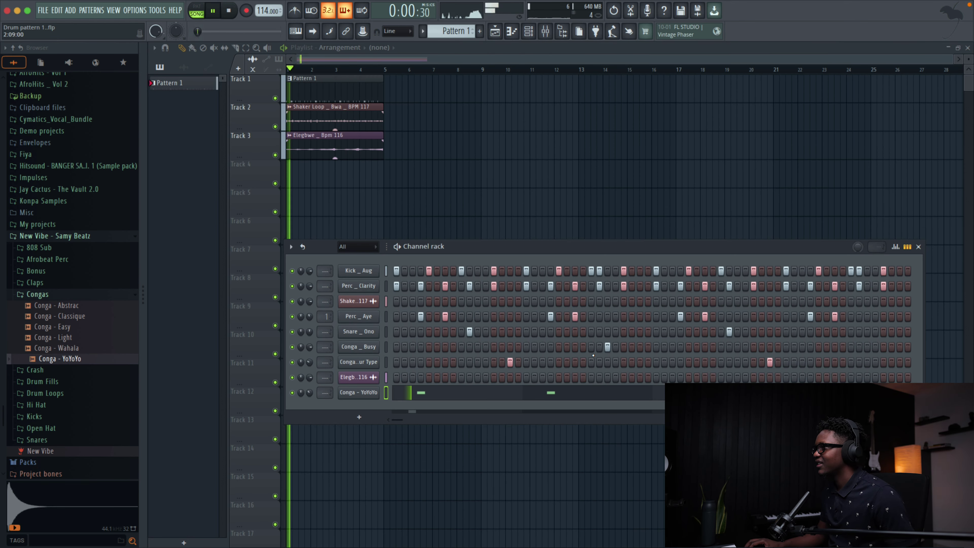
scroll(98, 337, "down", 3)
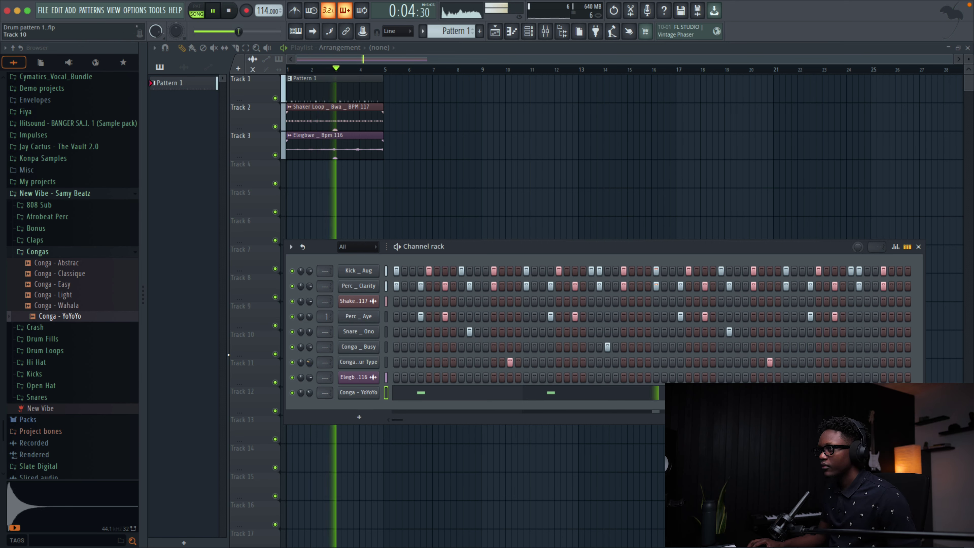
key("space")
scroll(63, 261, "up", 20)
scroll(63, 261, "up", 15)
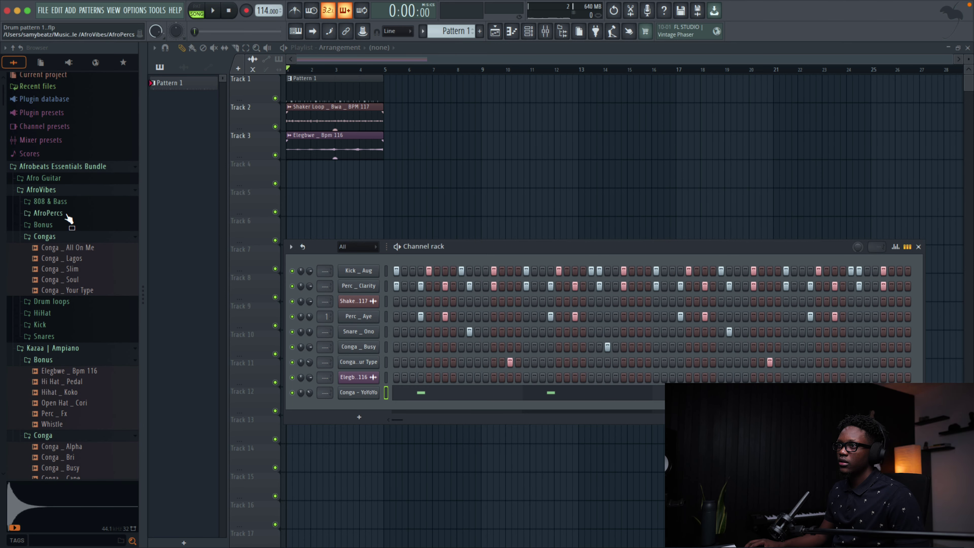
Step: Audition the Kazaa | Ampiano conga samples (Clear, Cape, Bri), ending on Conga _ Busy
left_click(48, 361)
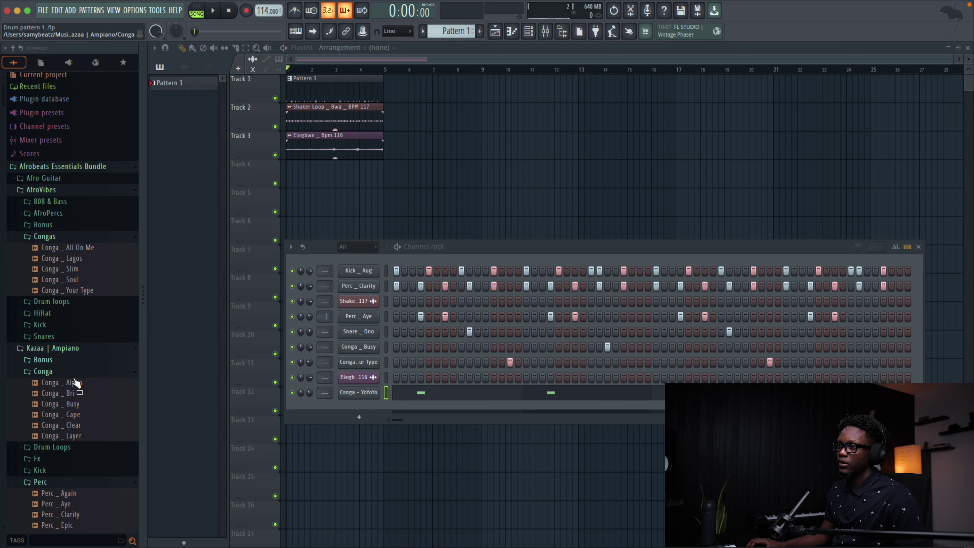
left_click(82, 416)
left_click(72, 393)
left_click(80, 426)
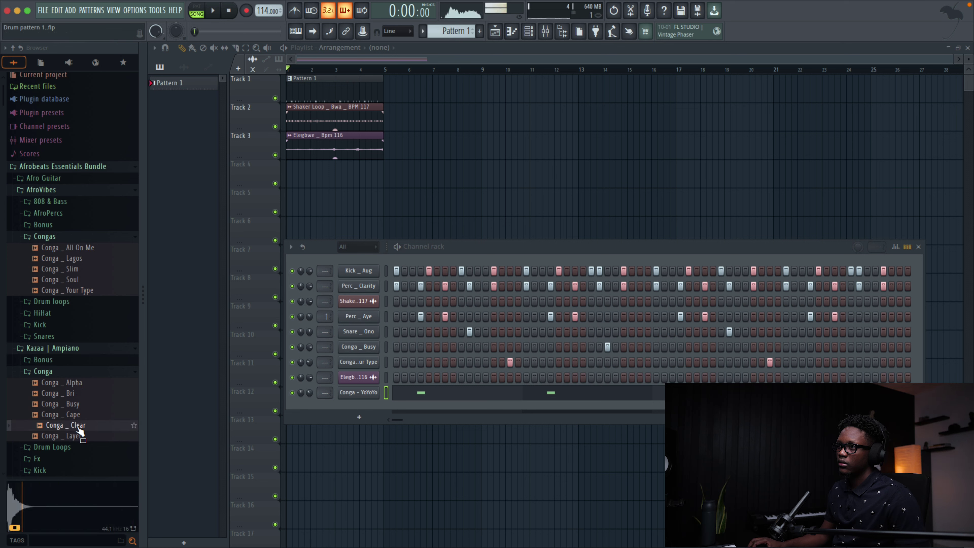
left_click(77, 415)
left_click(76, 404)
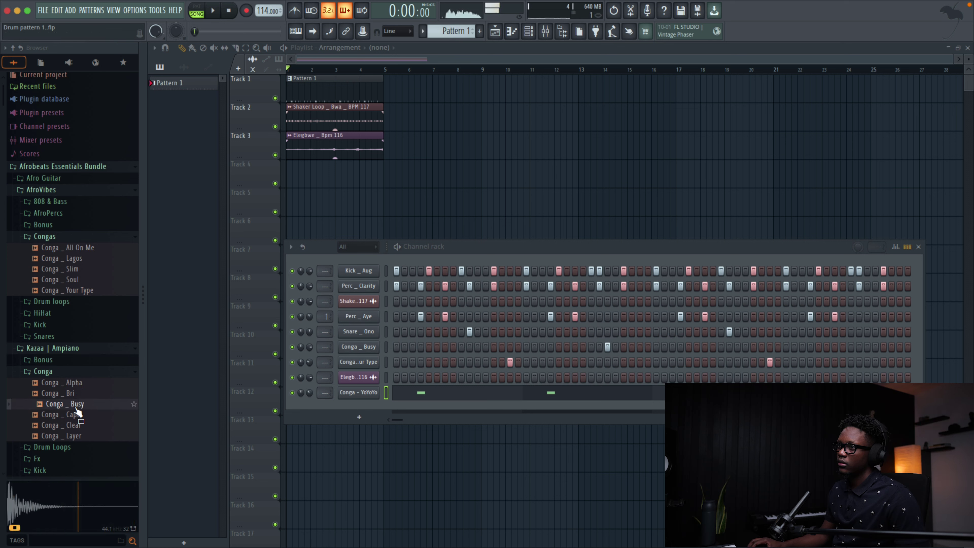
left_click(76, 393)
left_click(78, 406)
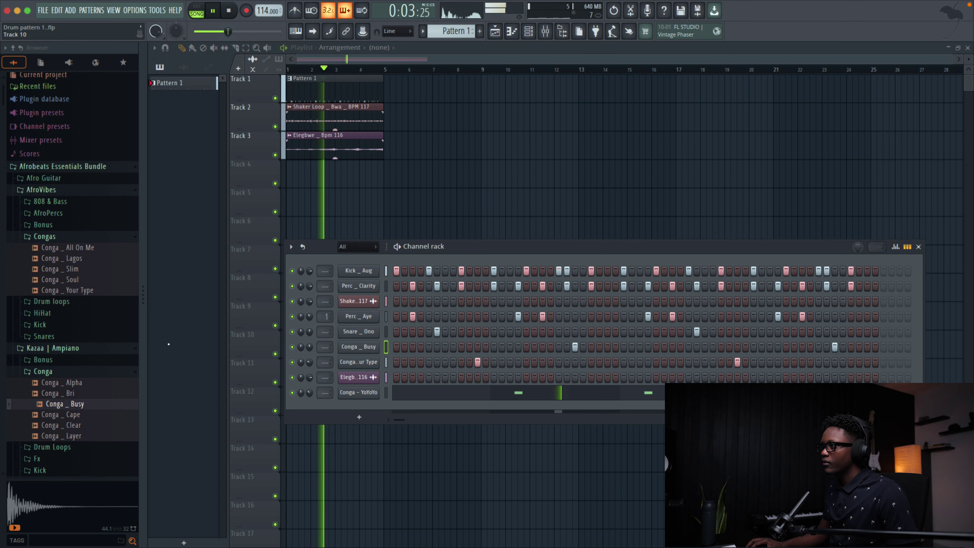
Step: Load Open Hat _ Cori from the Kazaa | Ampiano Bonus folder into the channel rack
key("space")
left_click(43, 226)
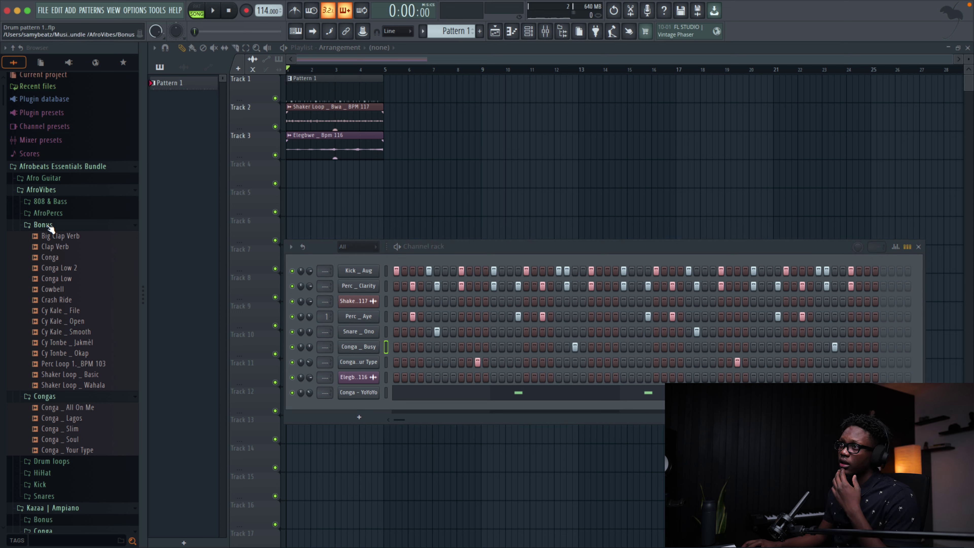
left_click(48, 225)
left_click(49, 191)
scroll(77, 236, "down", 1)
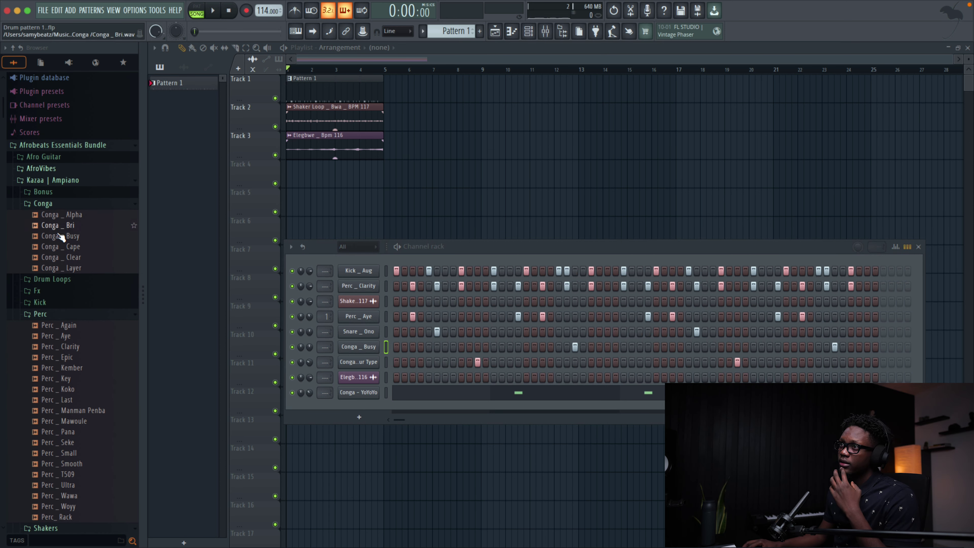
left_click(42, 191)
left_click(77, 237)
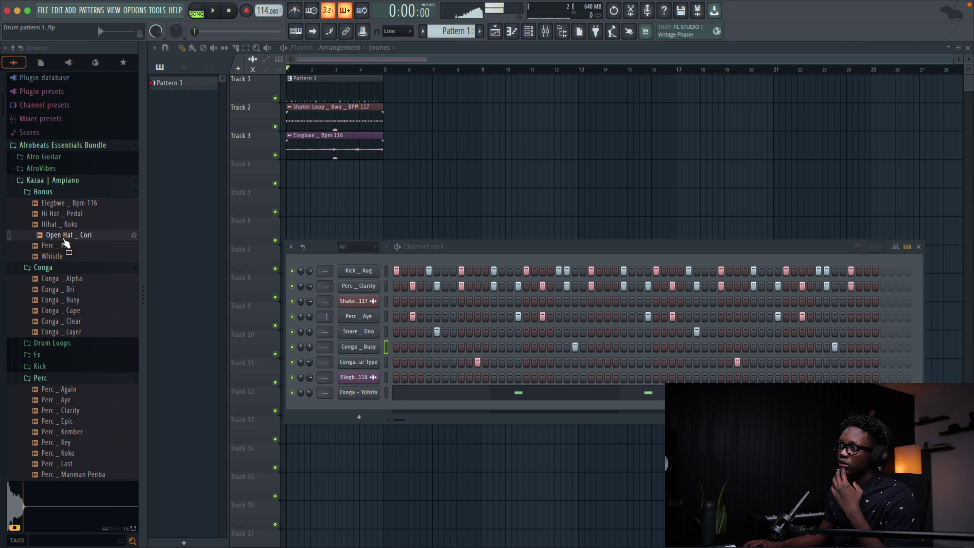
left_click_drag(341, 399, 356, 403)
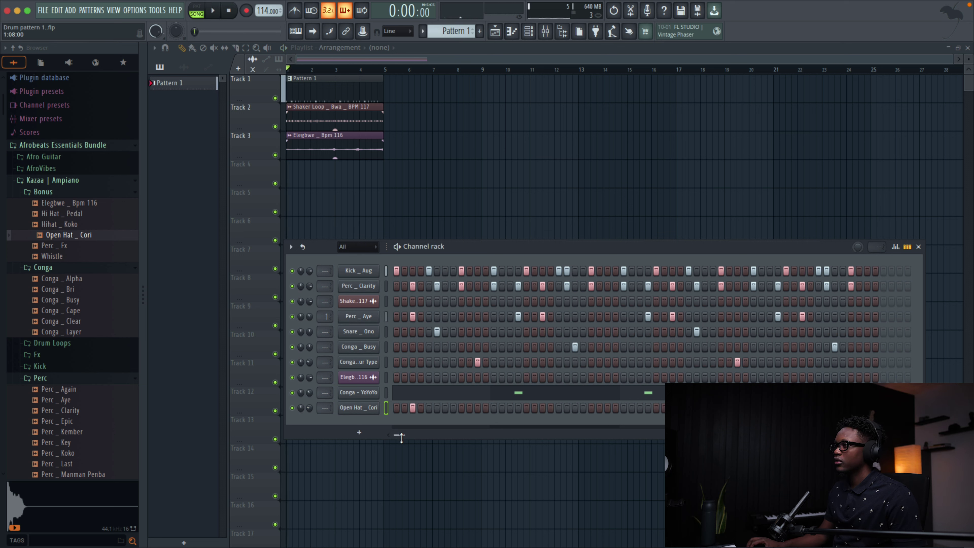
Step: Add two early open hat hits to the Open Hat _ Cori step row
left_click_drag(401, 437, 423, 422)
key("space")
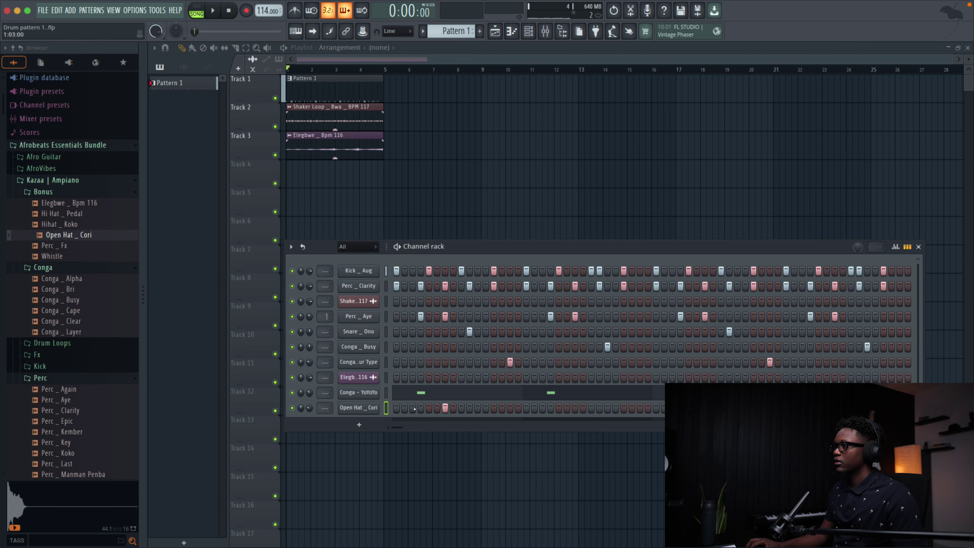
scroll(441, 411, "down", 1)
key("space")
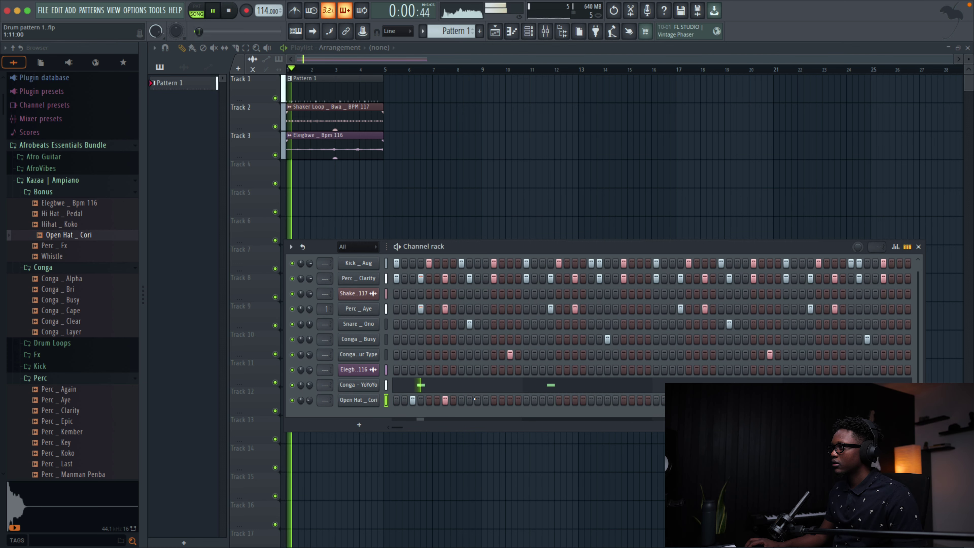
left_click(477, 400)
left_click(510, 400)
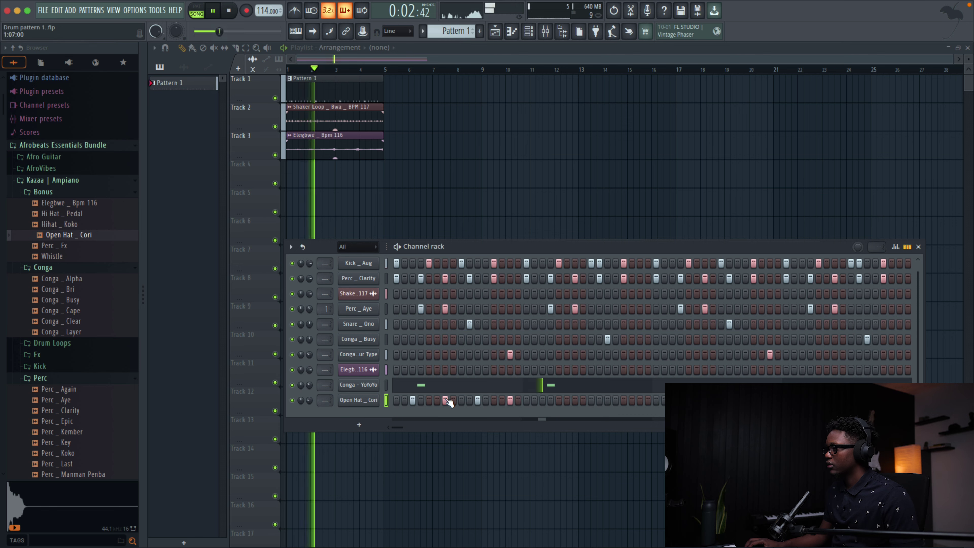
Step: In the Open Hat _ Cori piano roll, select bars 1–2 and duplicate them into bars 3–4
right_click(378, 399)
left_click(444, 398)
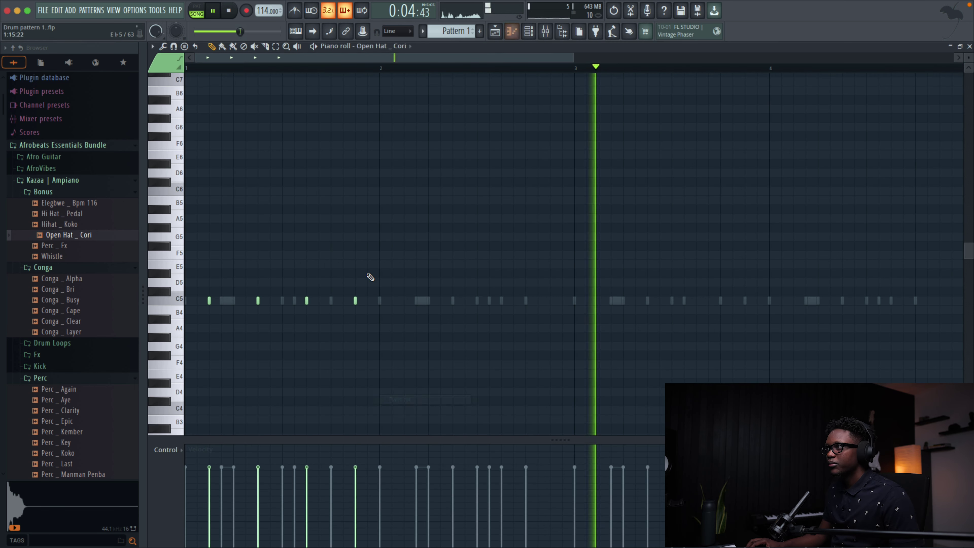
key("space")
left_click_drag(381, 70, 186, 68)
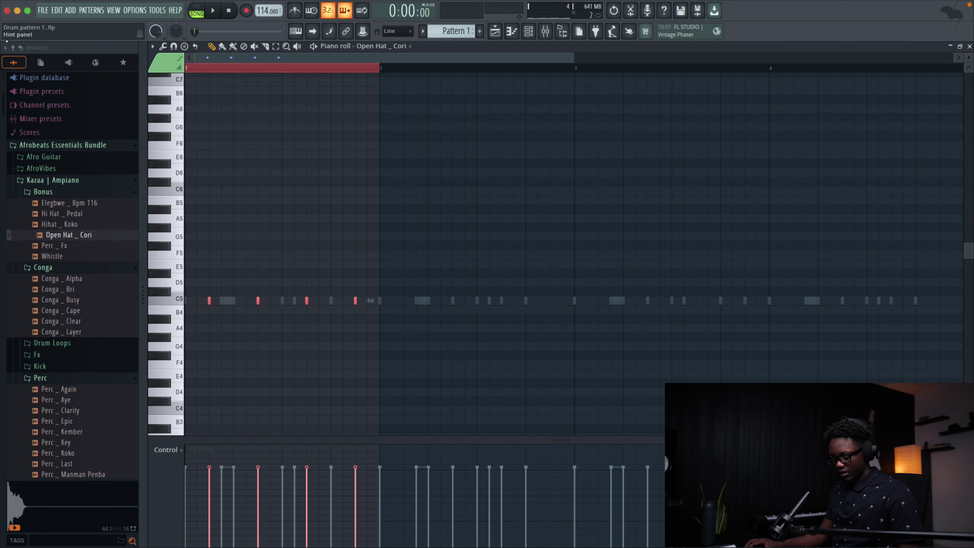
key("ctrl+b")
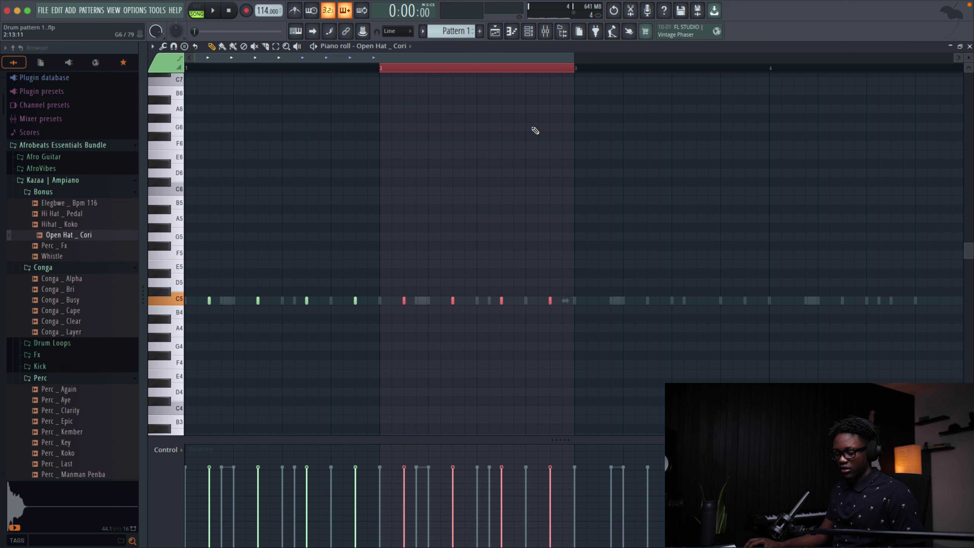
key("ctrl+z")
left_click_drag(771, 70, 185, 68)
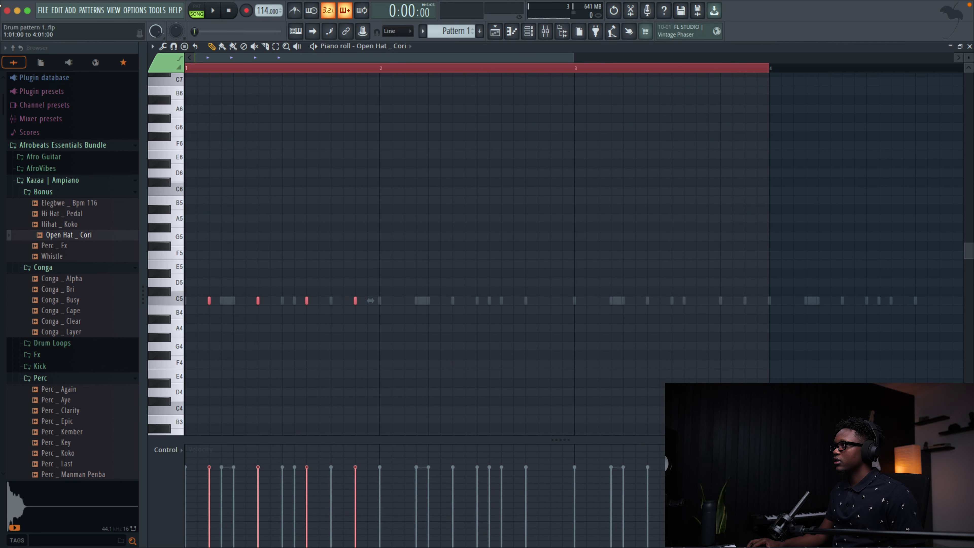
left_click_drag(585, 70, 186, 68)
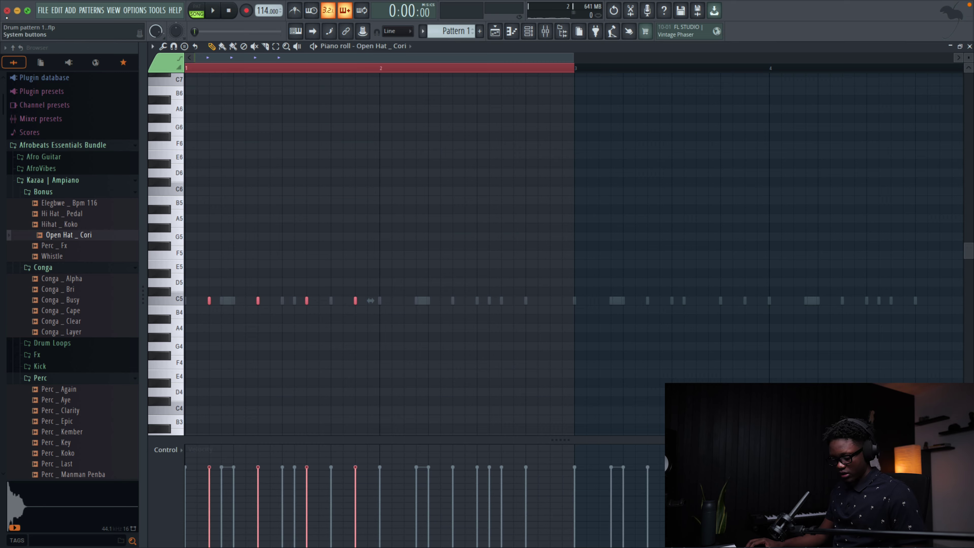
key("ctrl+b")
Step: Return to the playlist, nudge the channel rack up, and raise a channel's volume from 46% to 50%
left_click(969, 46)
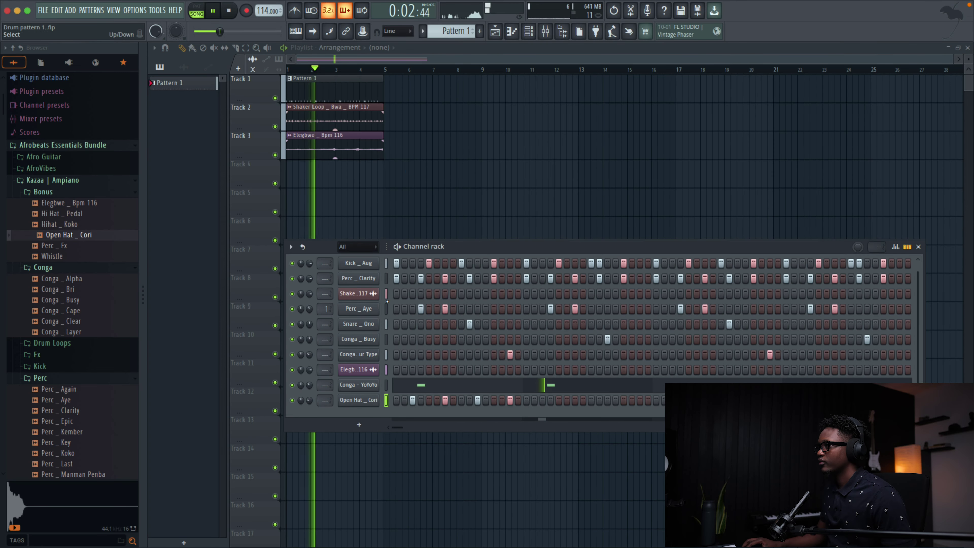
scroll(652, 326, "up", 1)
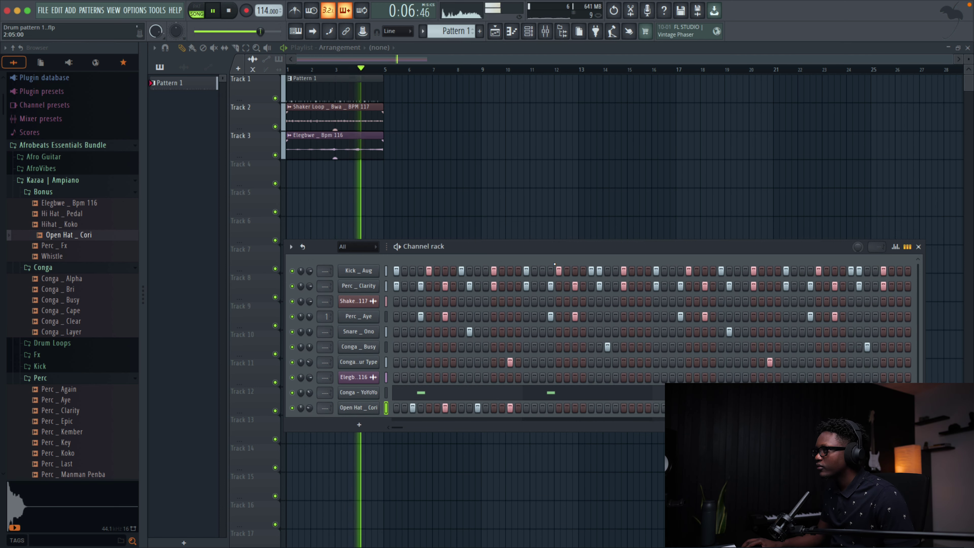
left_click_drag(554, 264, 559, 250)
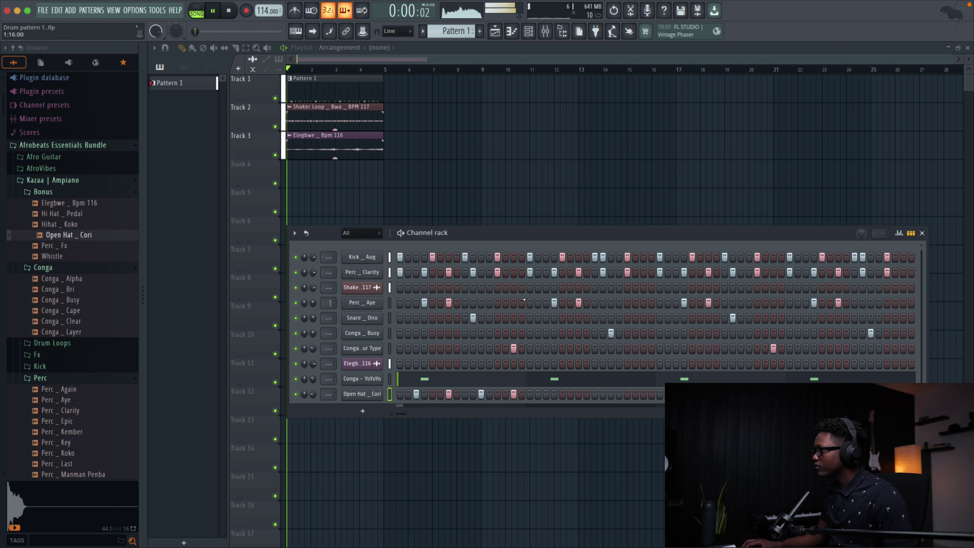
scroll(652, 323, "down", 1)
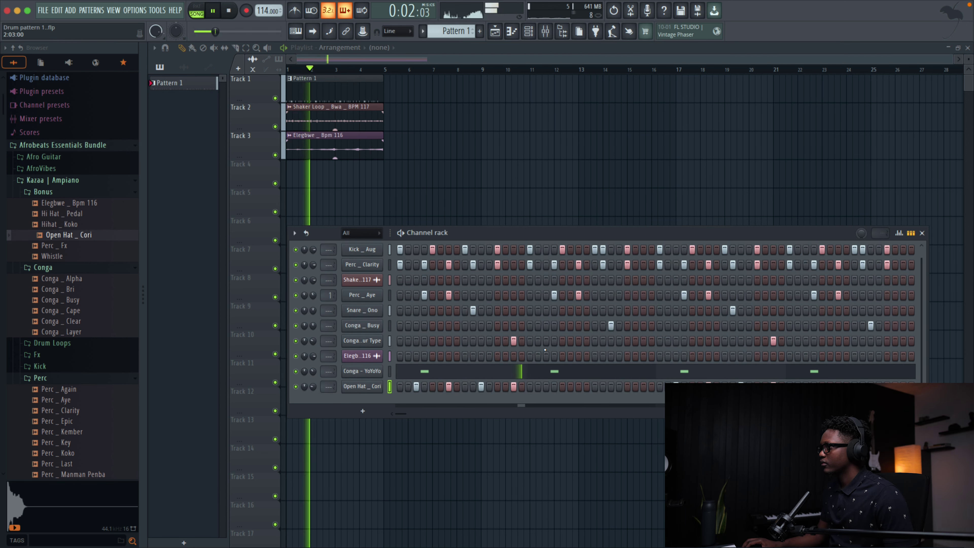
key("space")
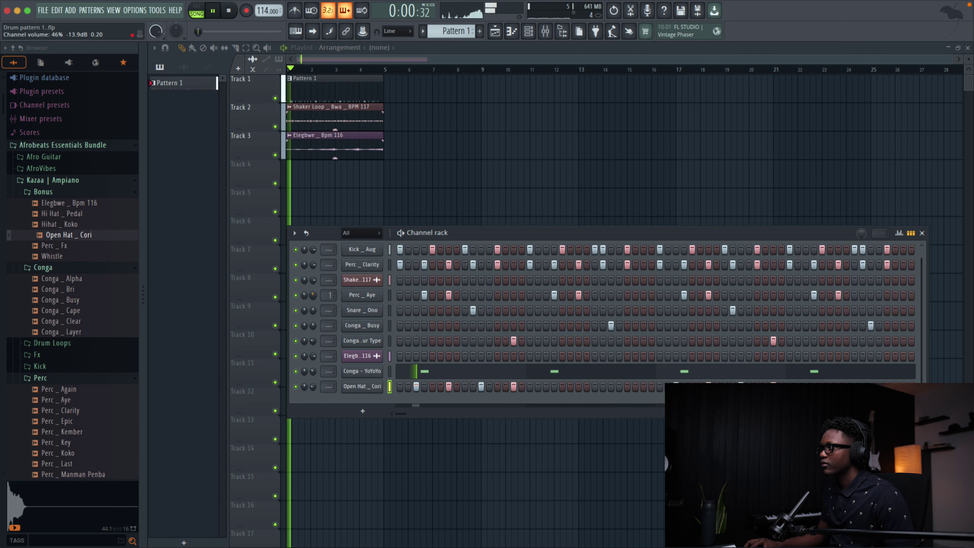
left_click_drag(305, 295, 305, 291)
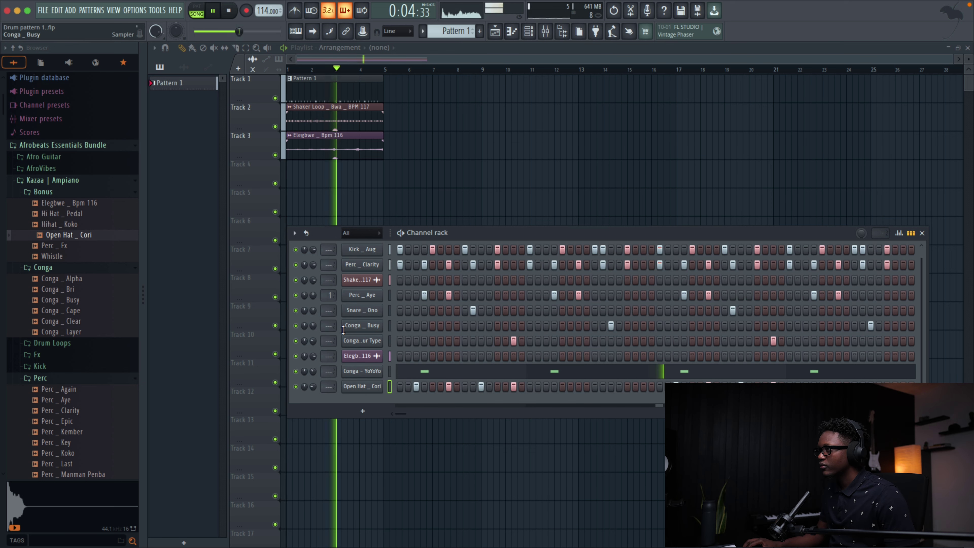
Step: Audition the Conga _ Cape, Busy, Slim and Your Type samples in the browser
left_click(69, 312)
left_click(73, 300)
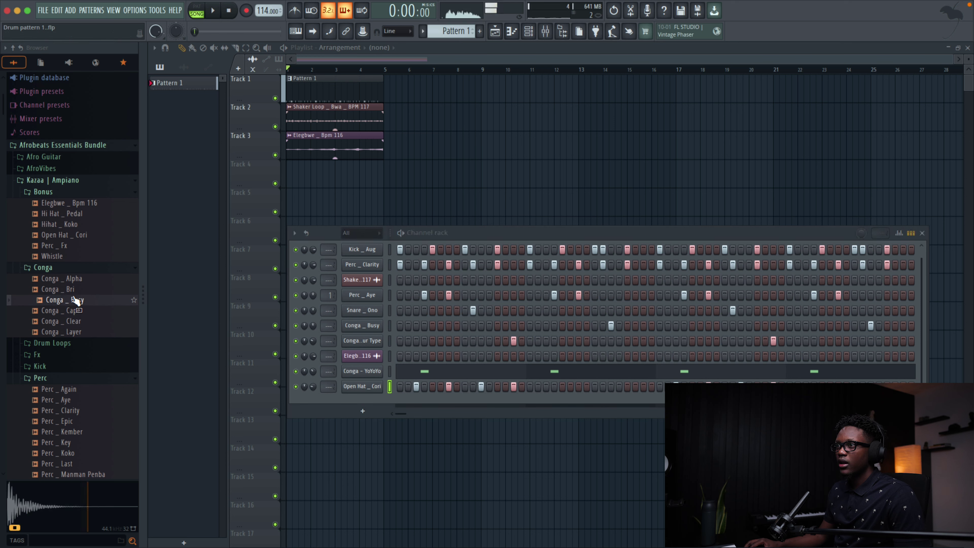
left_click(40, 168)
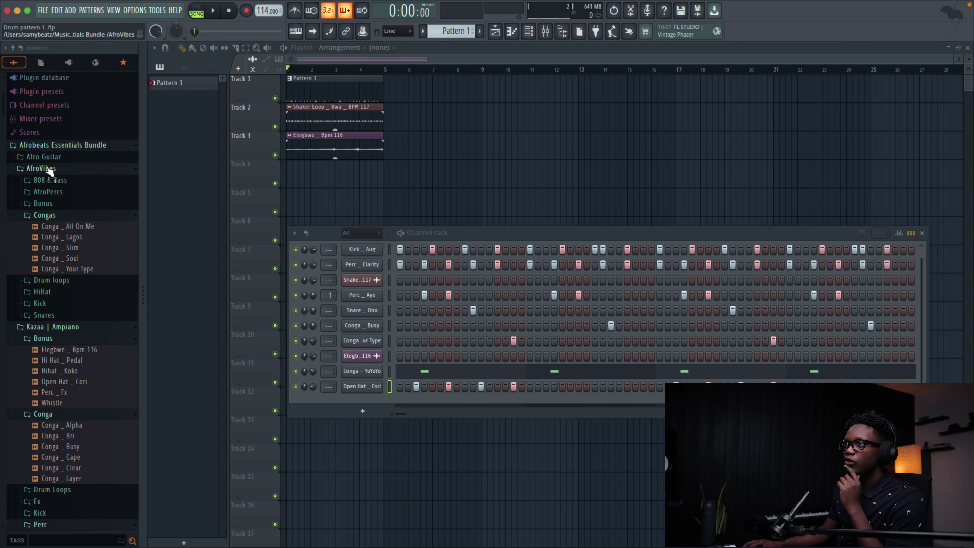
left_click(65, 247)
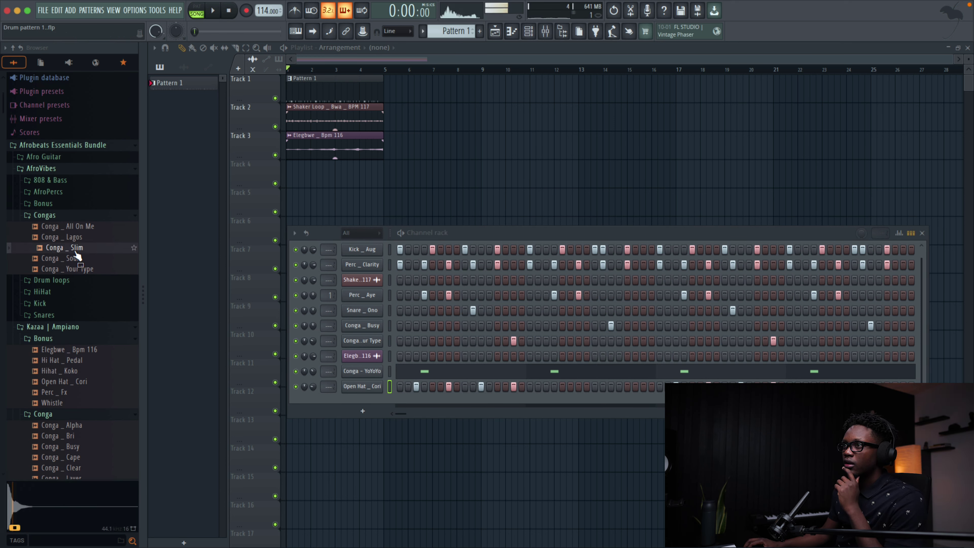
left_click(81, 270)
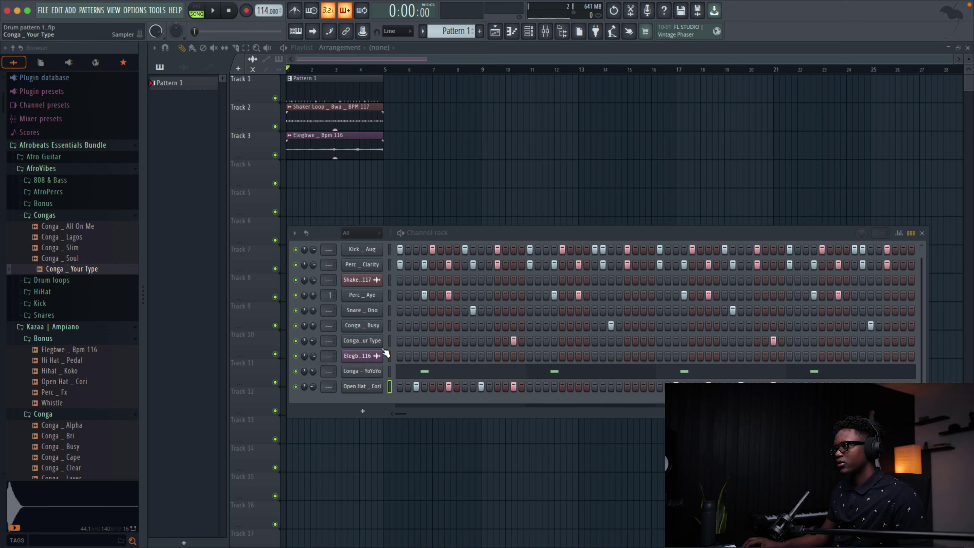
Step: Play the pattern and turn down the Snare _ Ono channel volume
key("space")
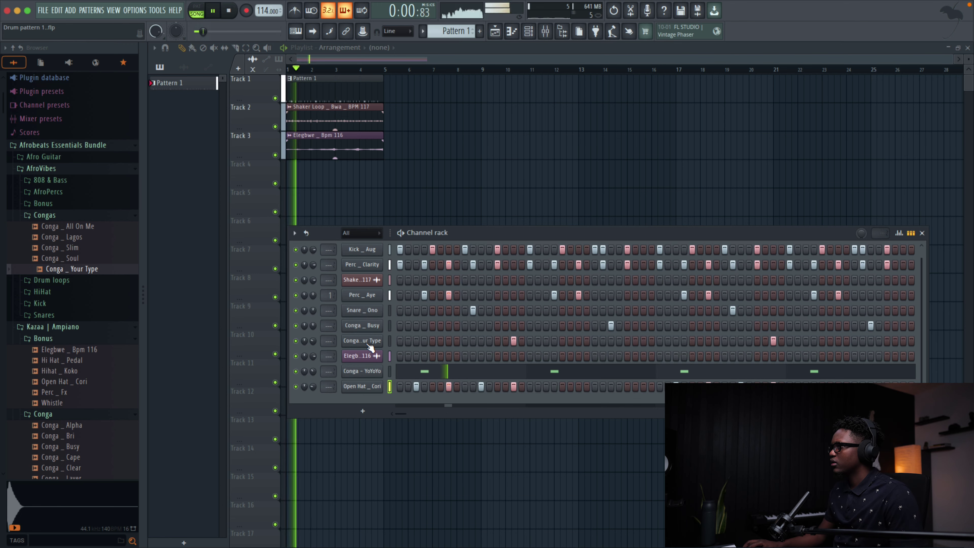
scroll(366, 346, "up", 1)
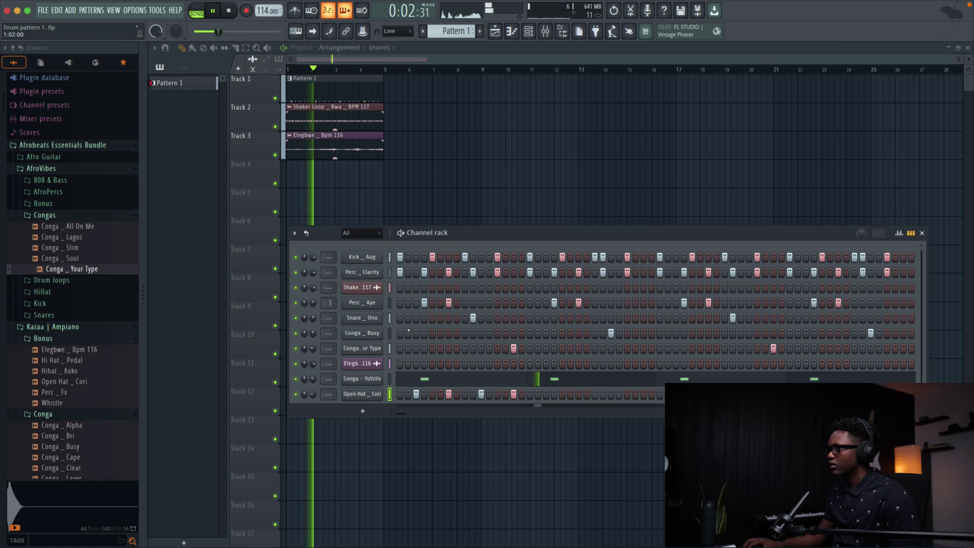
key("space")
key("space")
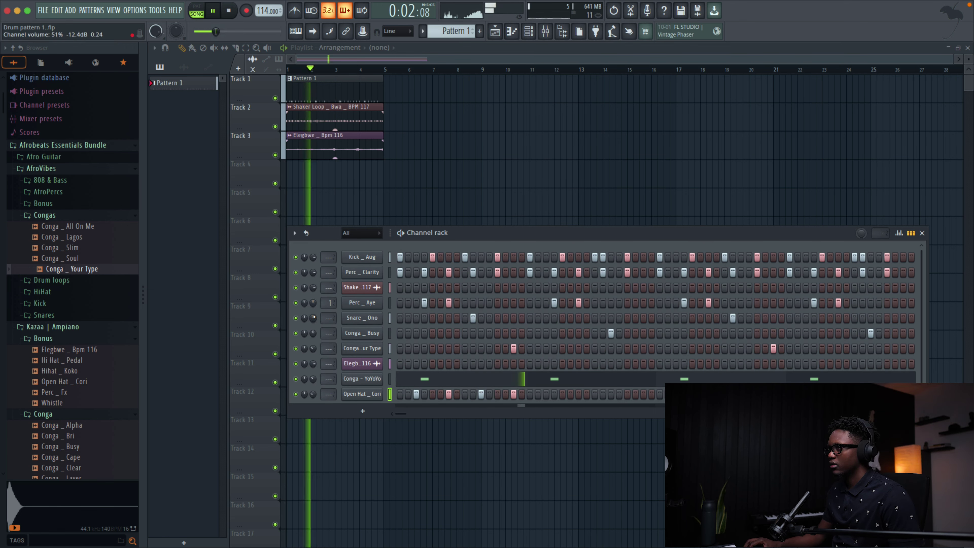
left_click_drag(313, 317, 313, 323)
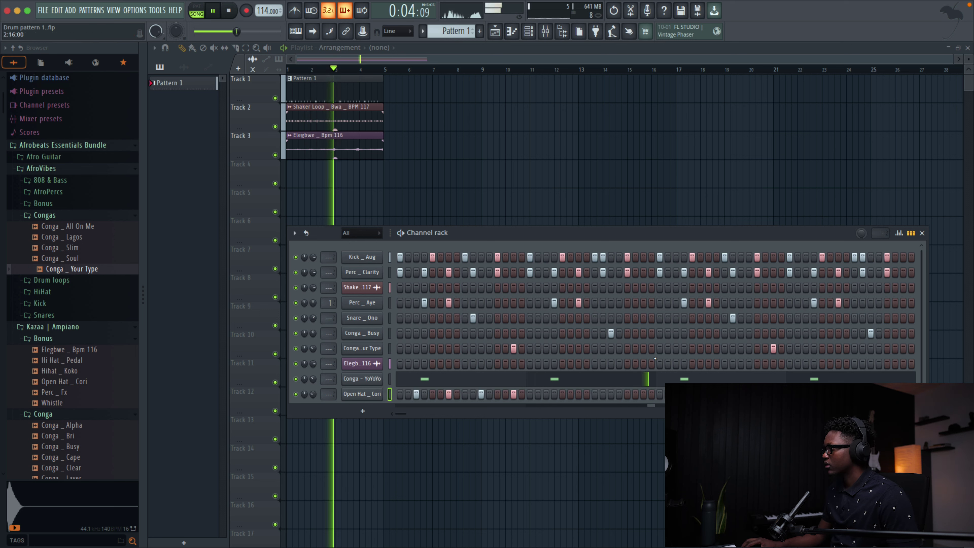
Step: Add two extra hits to the Conga _ Your Type row, one at bar 2 step 15
left_click(644, 348)
key("space")
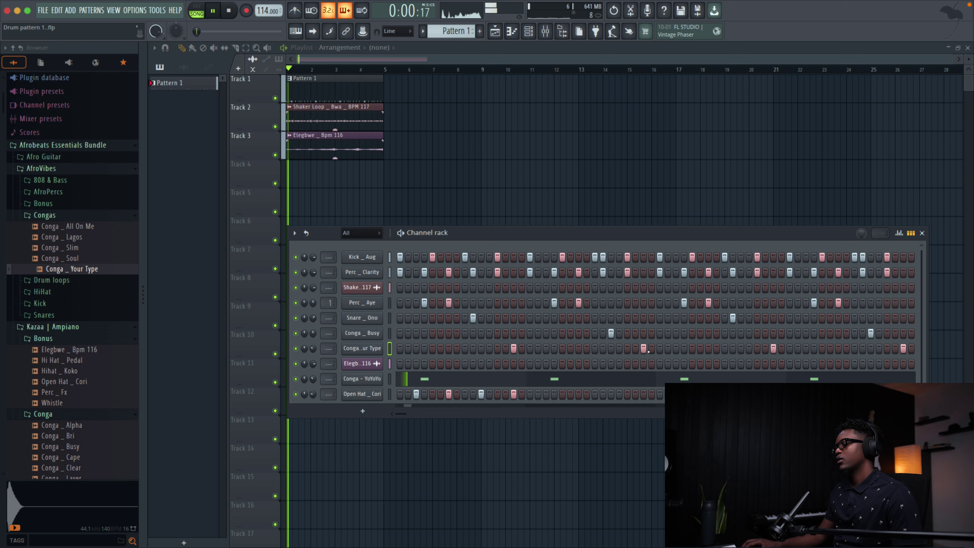
scroll(818, 359, "down", 1)
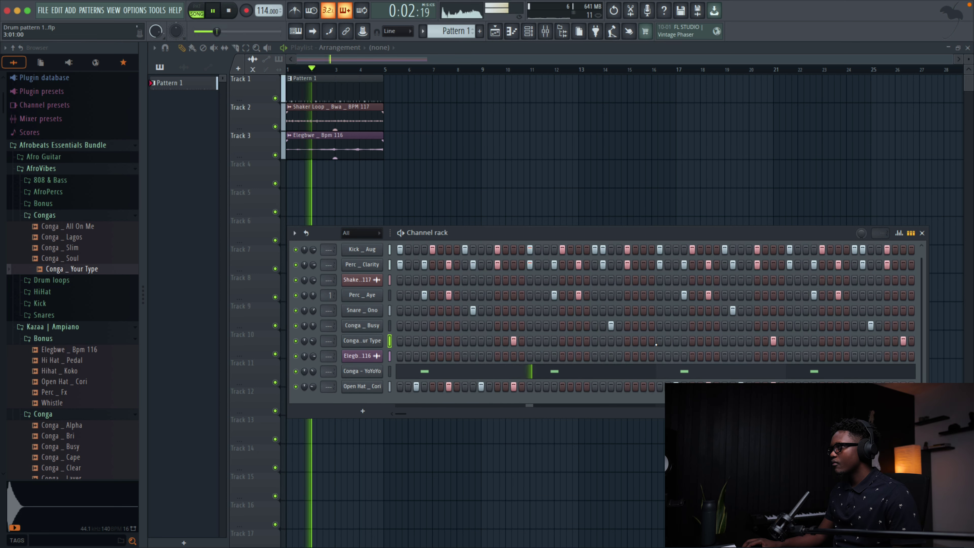
scroll(652, 344, "down", 1)
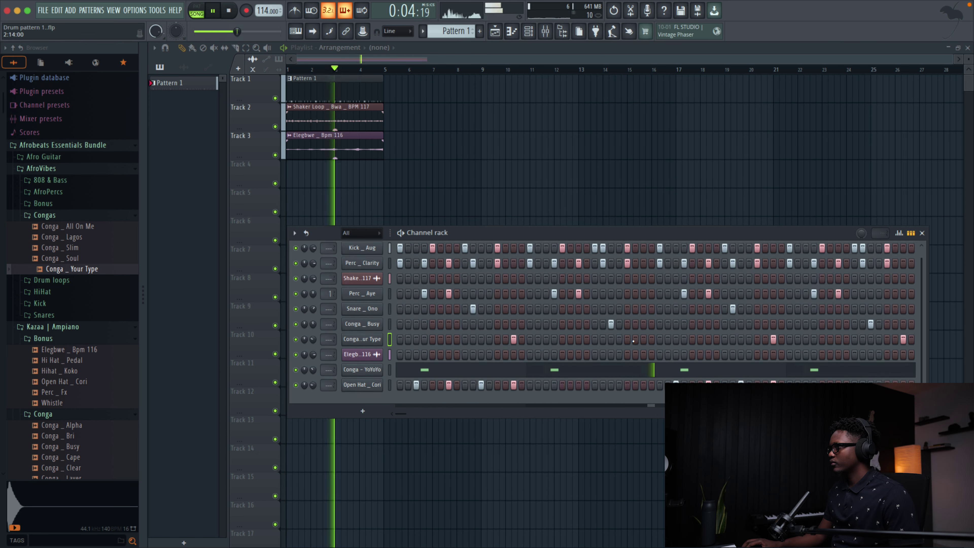
left_click(643, 341)
key("space")
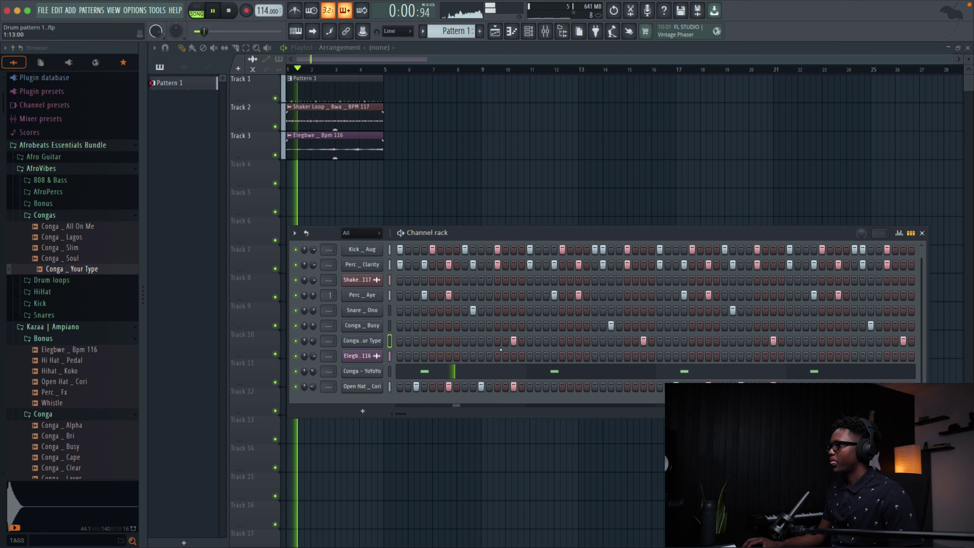
scroll(323, 349, "up", 2)
scroll(323, 348, "up", 1)
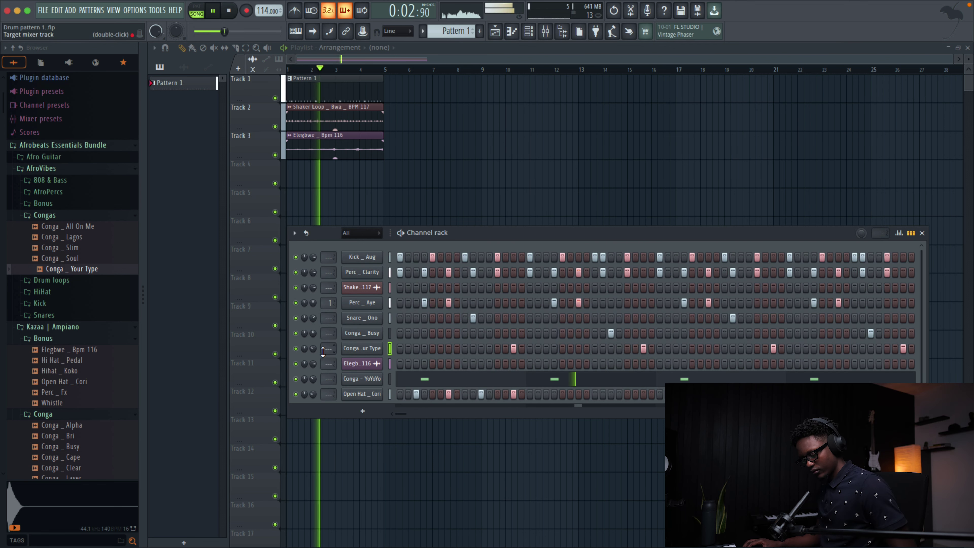
scroll(323, 348, "down", 1)
key("XF86AudioRaiseVolume")
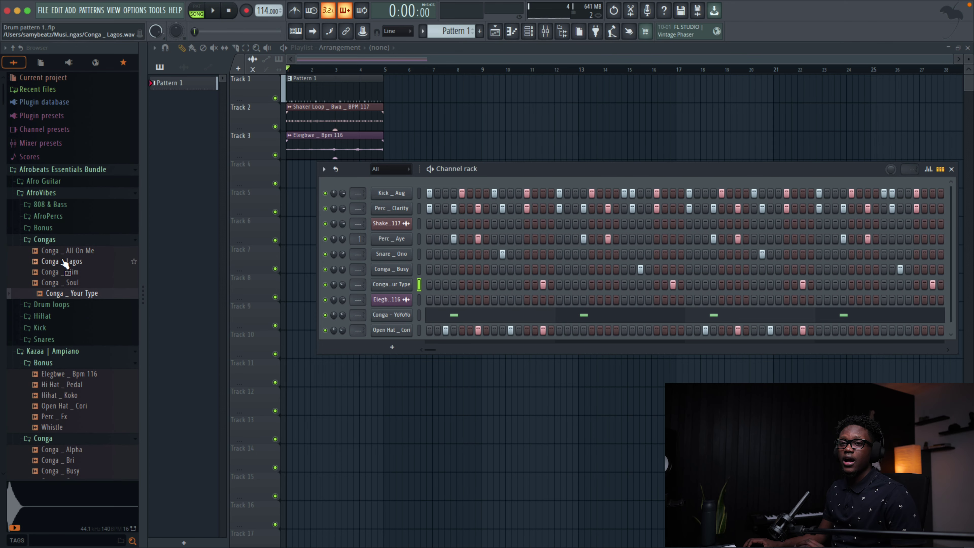
Step: Collapse Afrobeats Essentials Bundle and open Vol 2's Amapiano > Percs folder
scroll(72, 253, "down", 1)
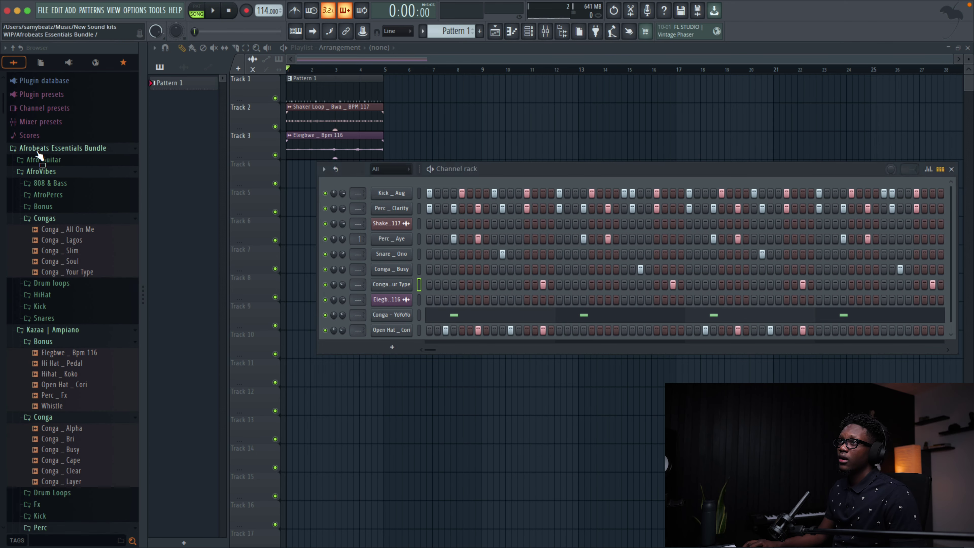
left_click(67, 149)
left_click(59, 160)
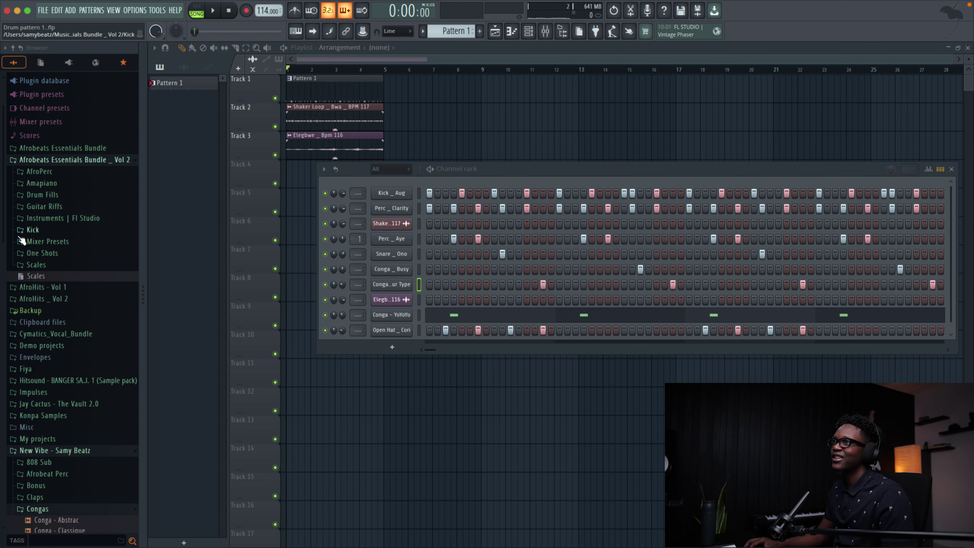
scroll(73, 215, "down", 3)
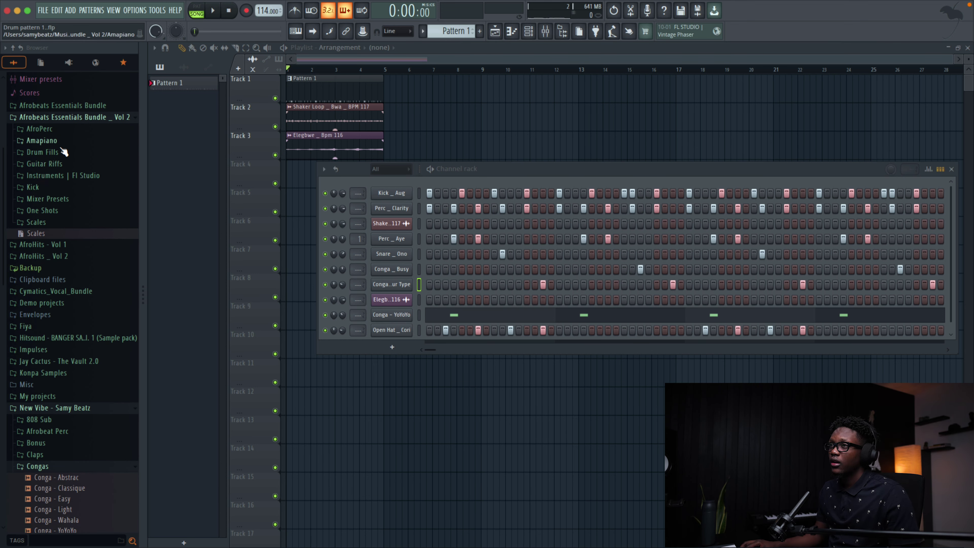
left_click(35, 142)
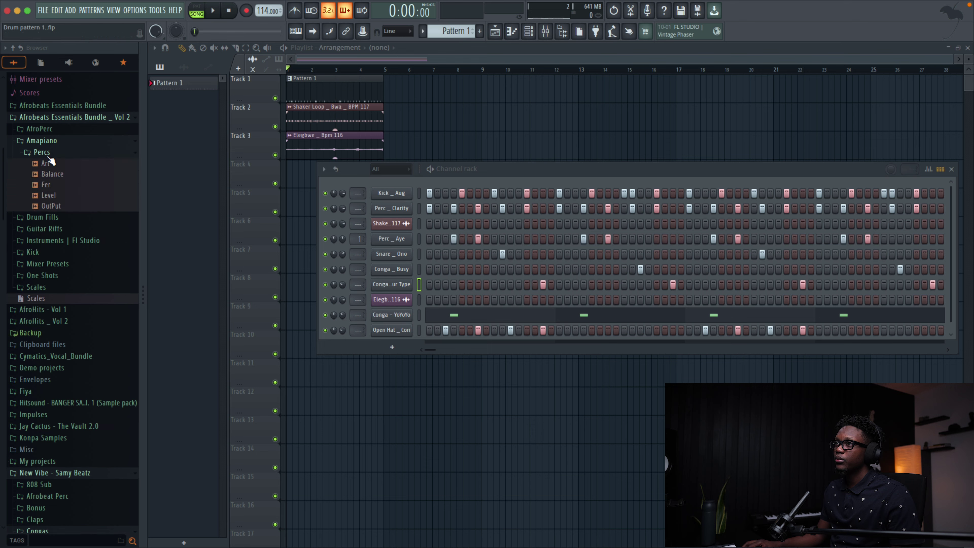
Step: Add Fer as a new channel with hits at steps 11 and 43, and mute Track 3 (Elegbwe)
left_click_drag(46, 185, 45, 186)
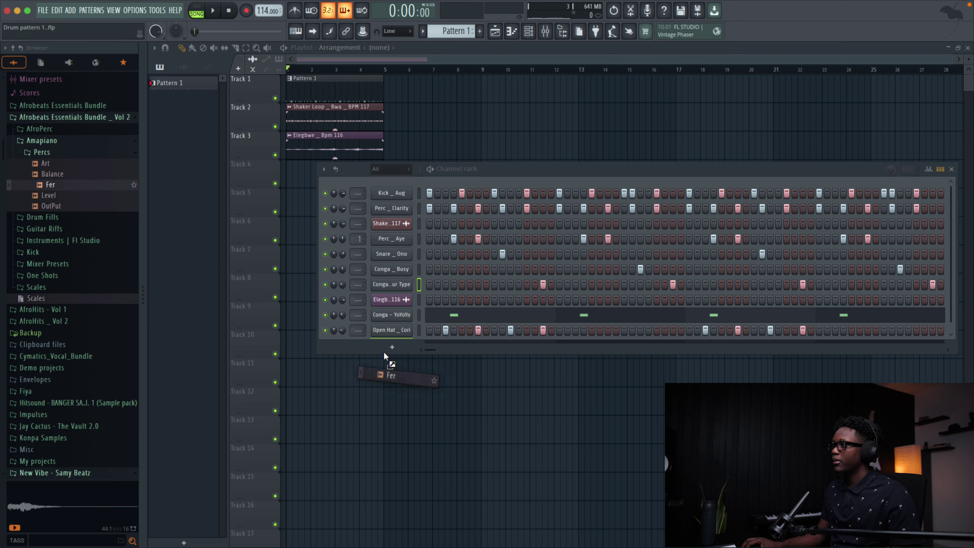
left_click_drag(384, 352, 396, 341)
key("space")
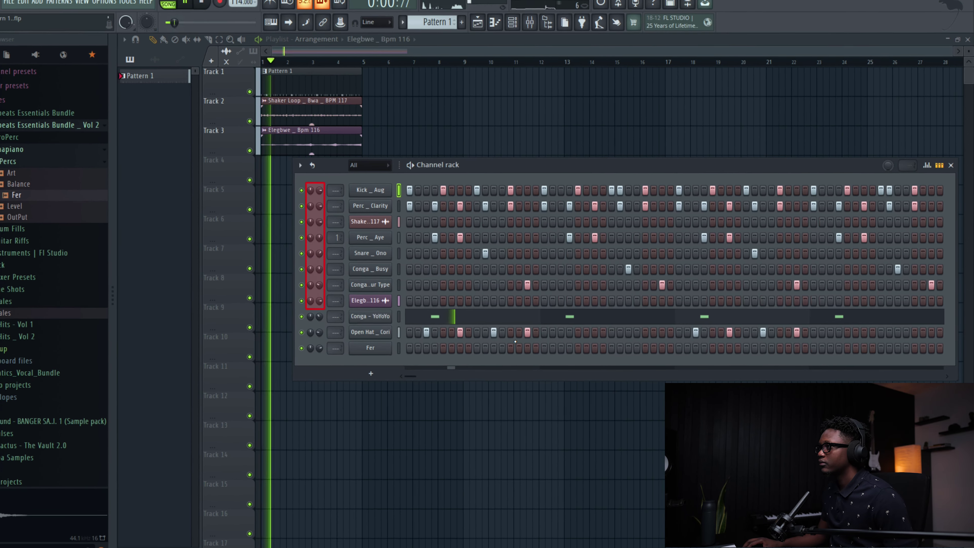
left_click(494, 347)
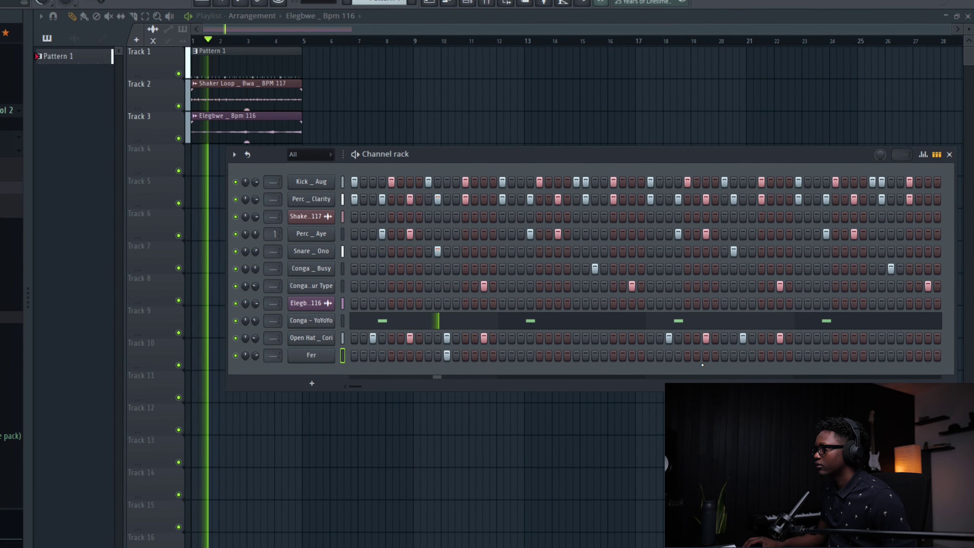
left_click(743, 355)
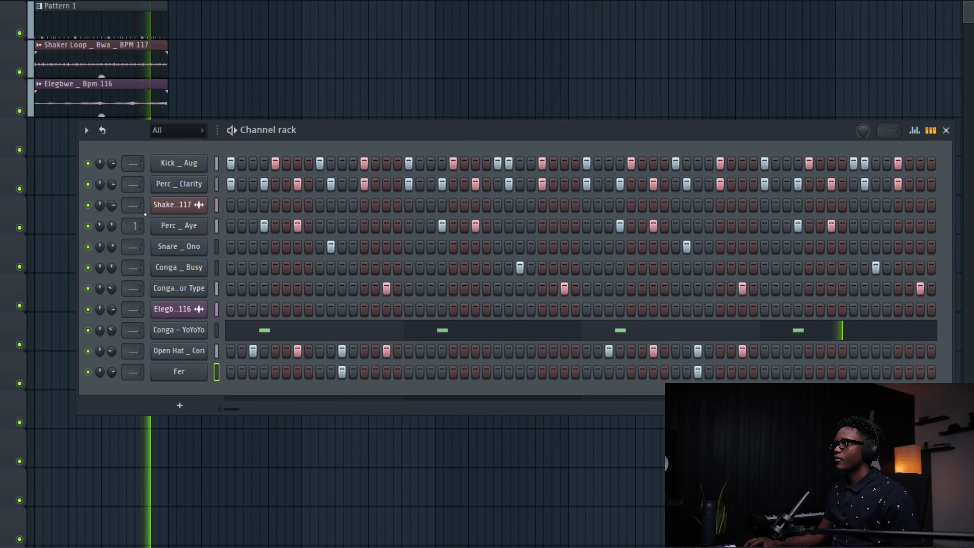
key("space")
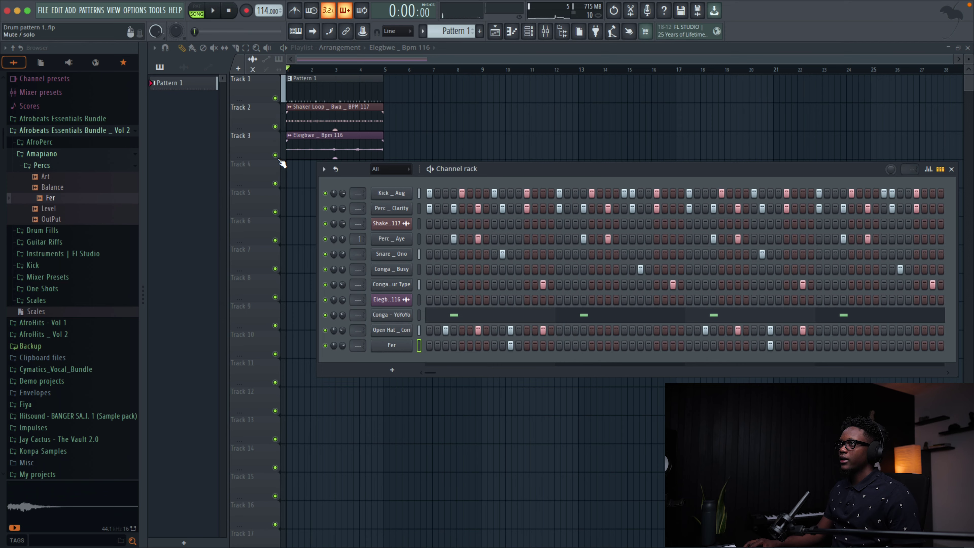
left_click(275, 154)
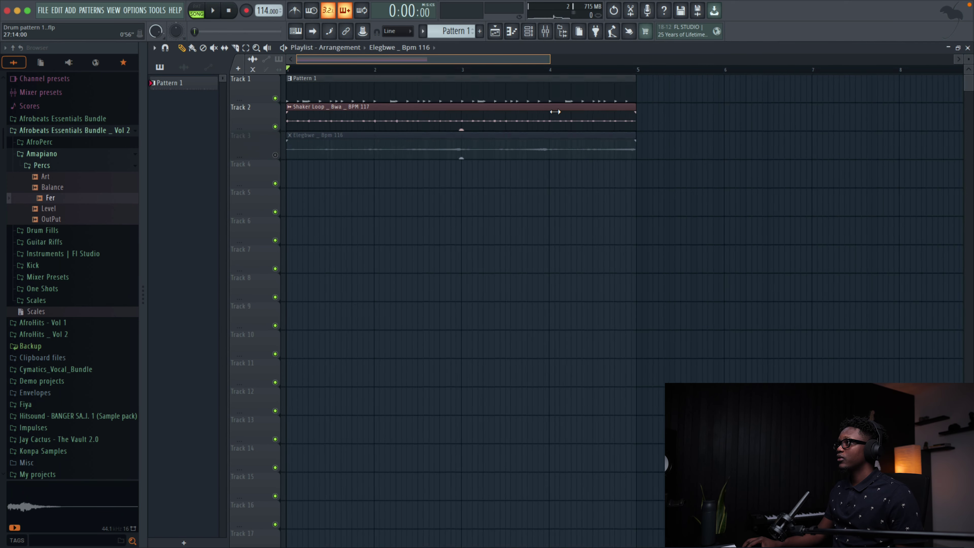
Step: Play the arrangement, then preview the Bwa and Koko loops in the Shakers folder
key("space")
scroll(555, 112, "up", 2)
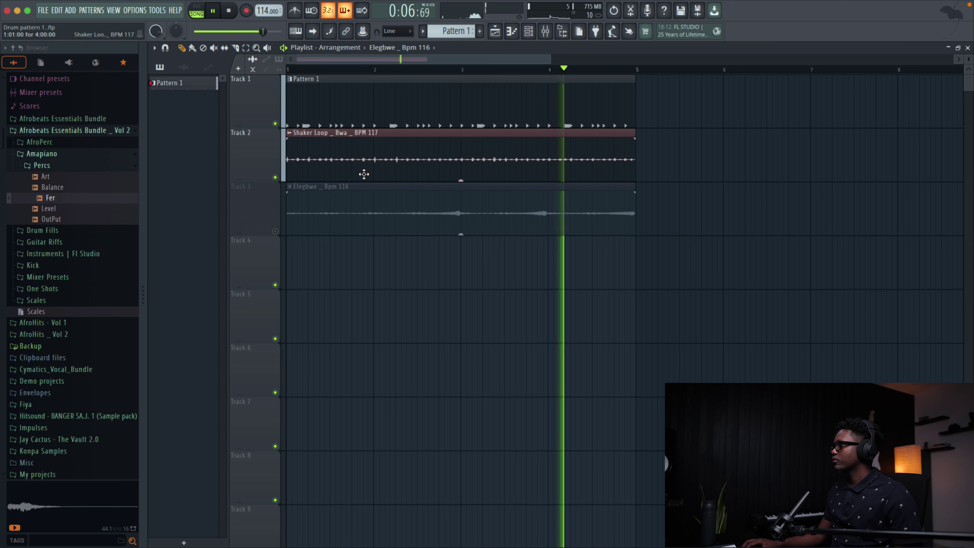
key("space")
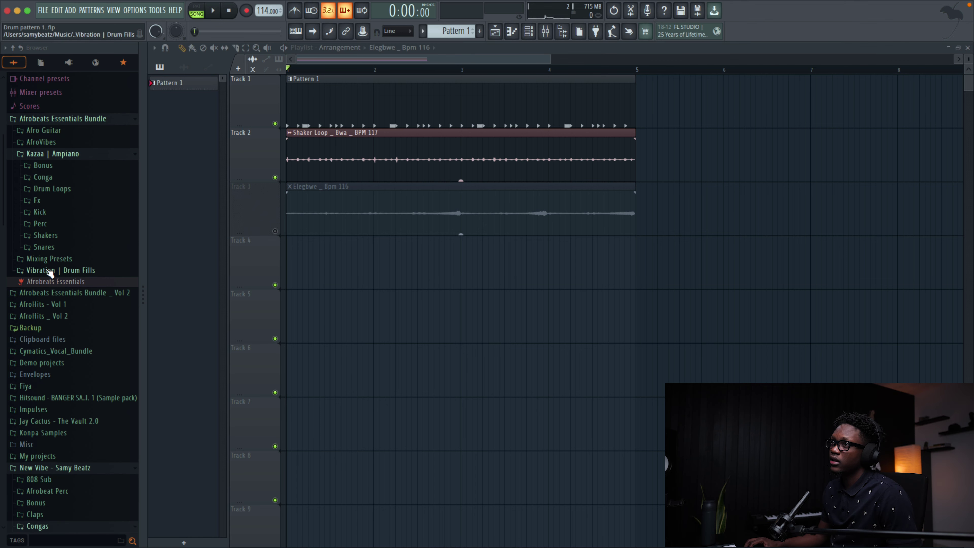
left_click(45, 236)
left_click(88, 267)
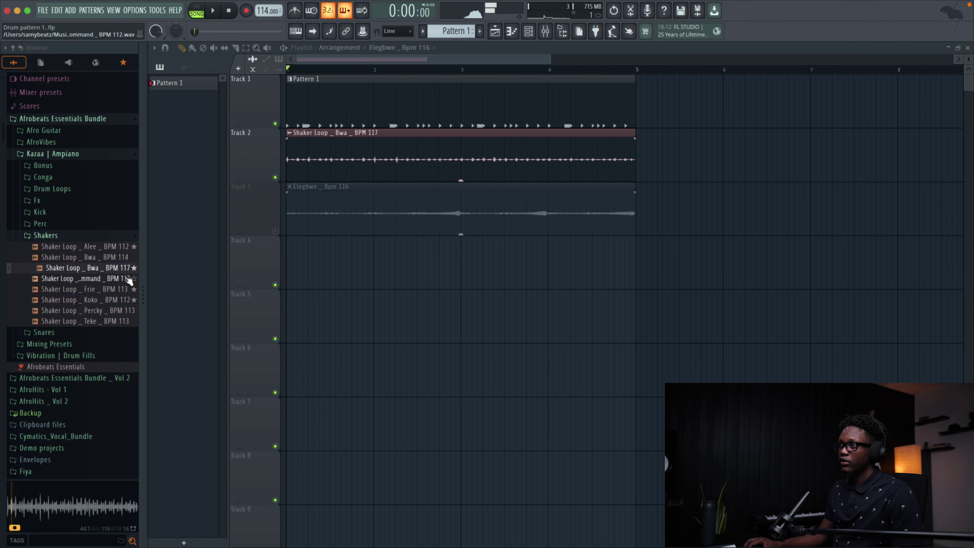
left_click(110, 290)
left_click(115, 301)
Step: Place Shaker Loop _ Koko _ BPM 112 on Track 3, lower its level, and move Elegbwe to Track 4
left_click_drag(107, 305, 313, 278)
key("space")
left_click_drag(461, 288, 460, 277)
left_click_drag(438, 204, 437, 312)
left_click_drag(396, 283, 384, 208)
key("space")
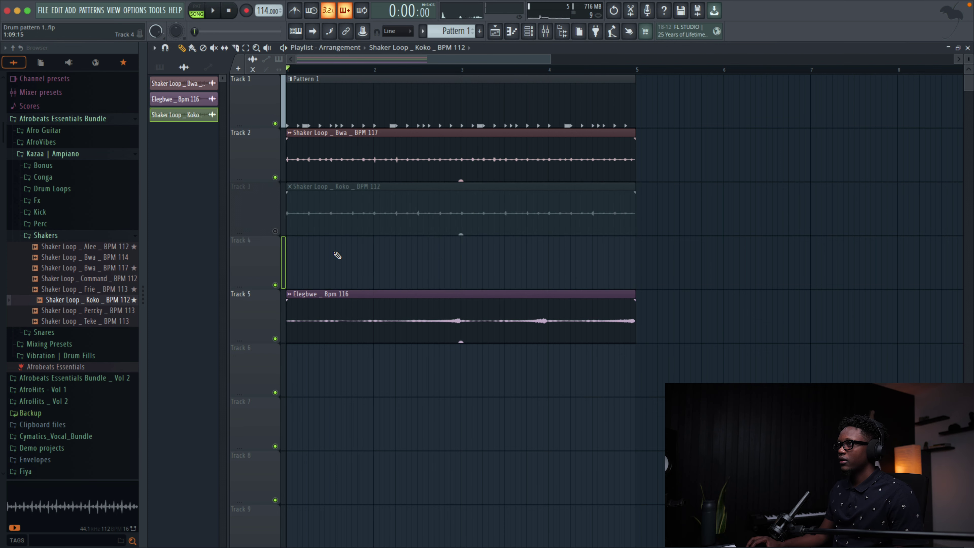
left_click(275, 231)
left_click_drag(322, 307, 322, 253)
key("space")
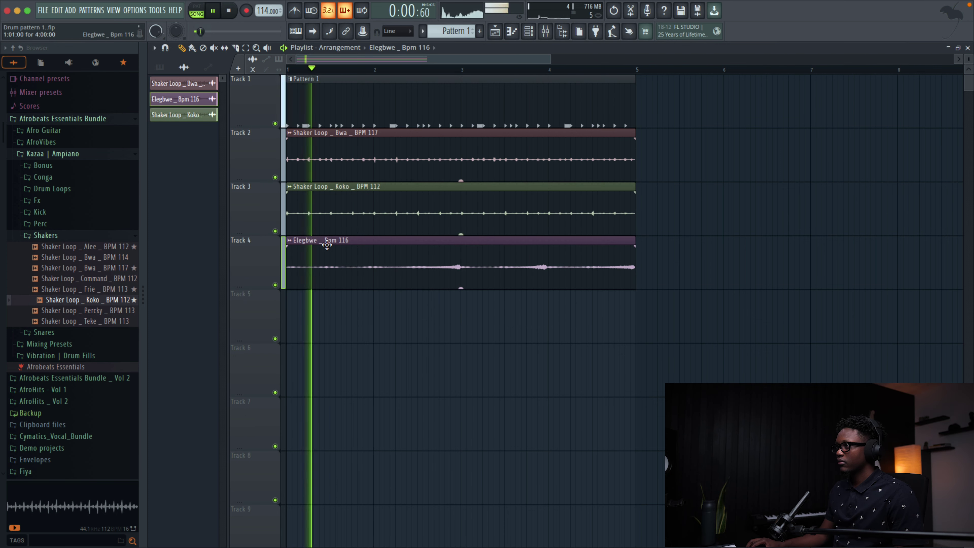
Step: Inspect the Koko loop's channel settings while auditioning, then preview the Percky shaker sample
double_click(397, 206)
key("space")
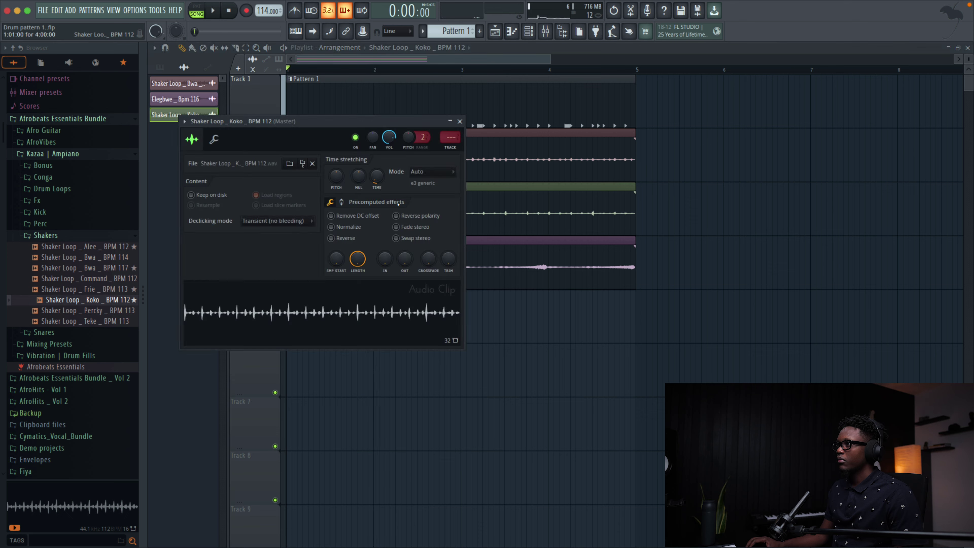
key("space")
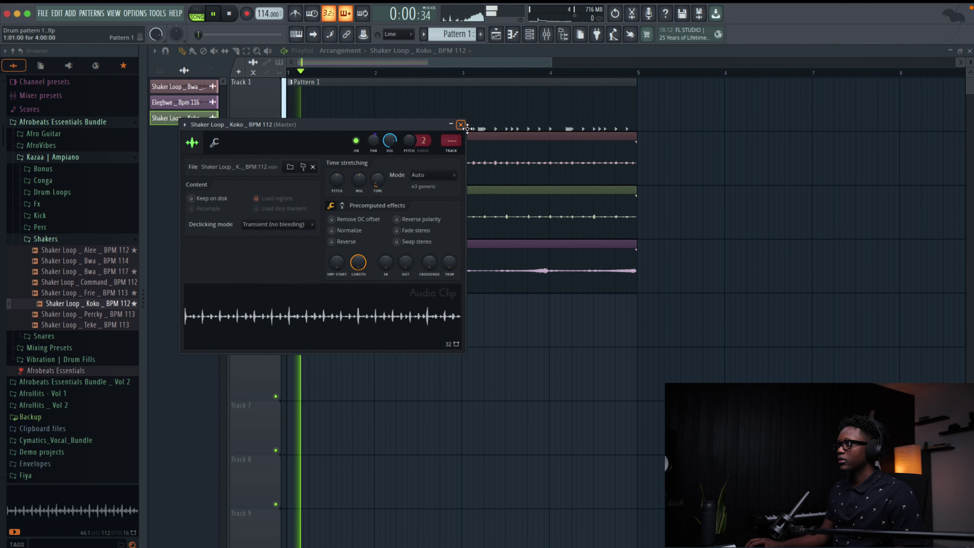
left_click(460, 121)
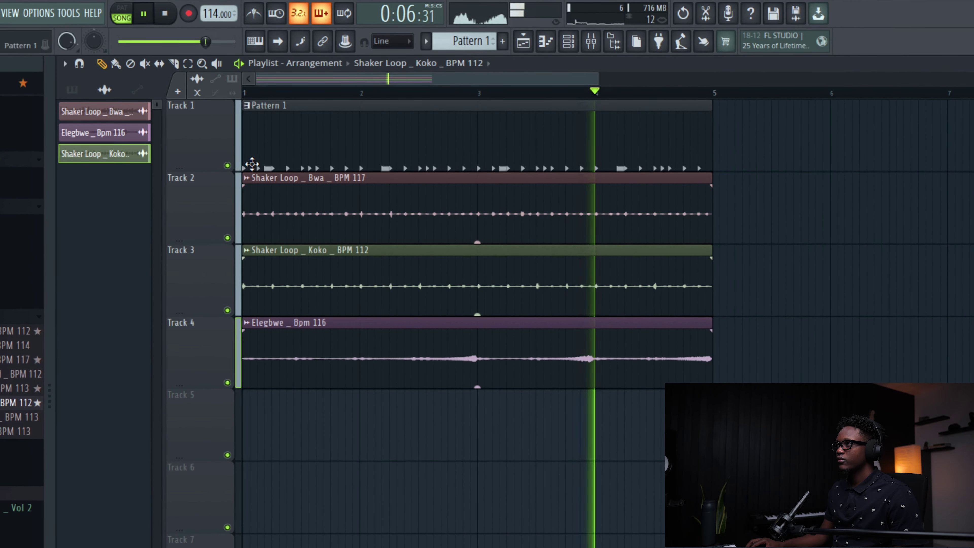
scroll(306, 192, "down", 3)
scroll(364, 223, "up", 2)
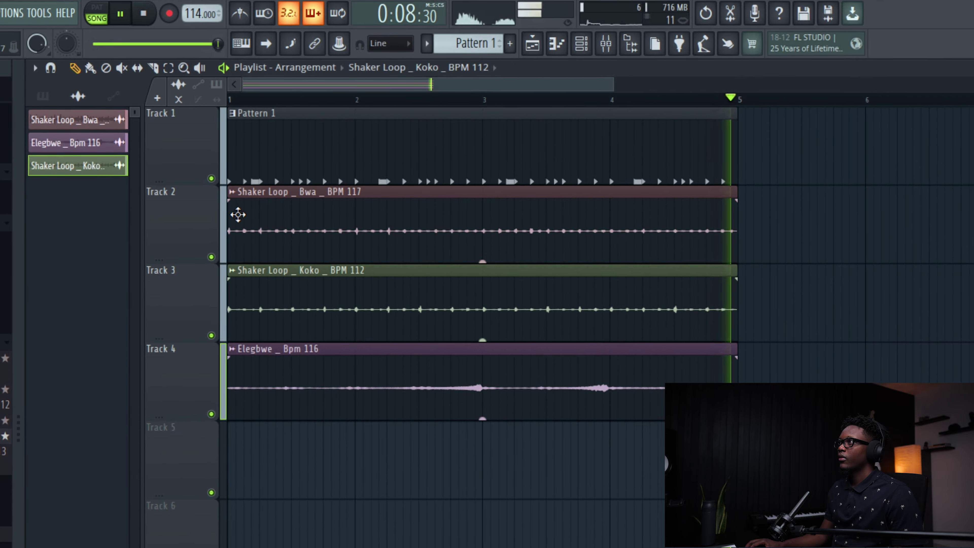
key("space")
left_click_drag(88, 247, 100, 257)
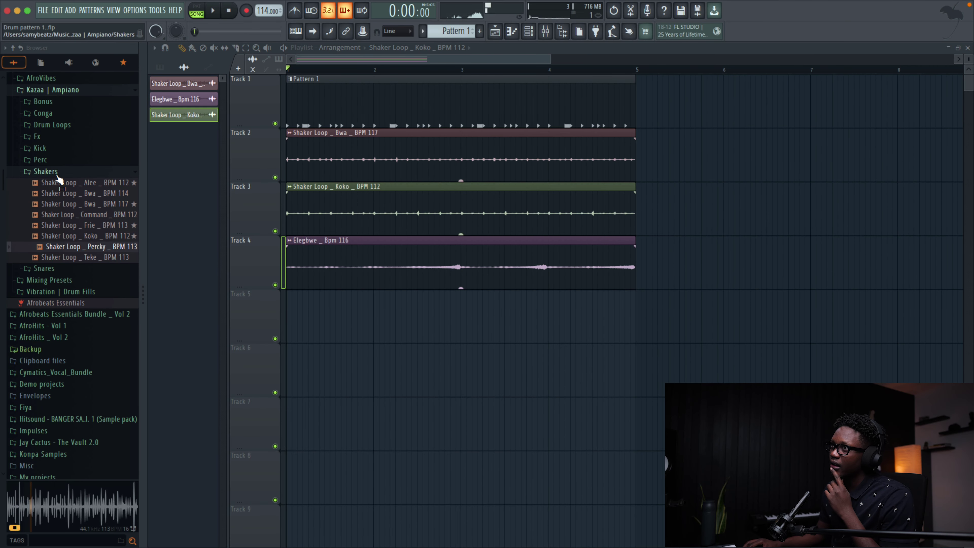
Step: Load Drum Loop _ Koko _ Bpm 112 from Drum Loops into a new Slicex channel
left_click(69, 128)
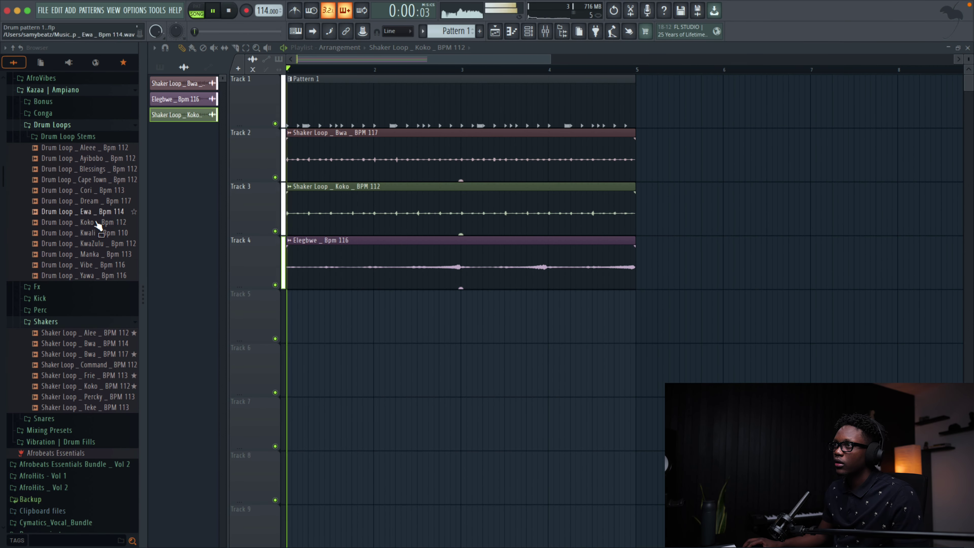
left_click(109, 222)
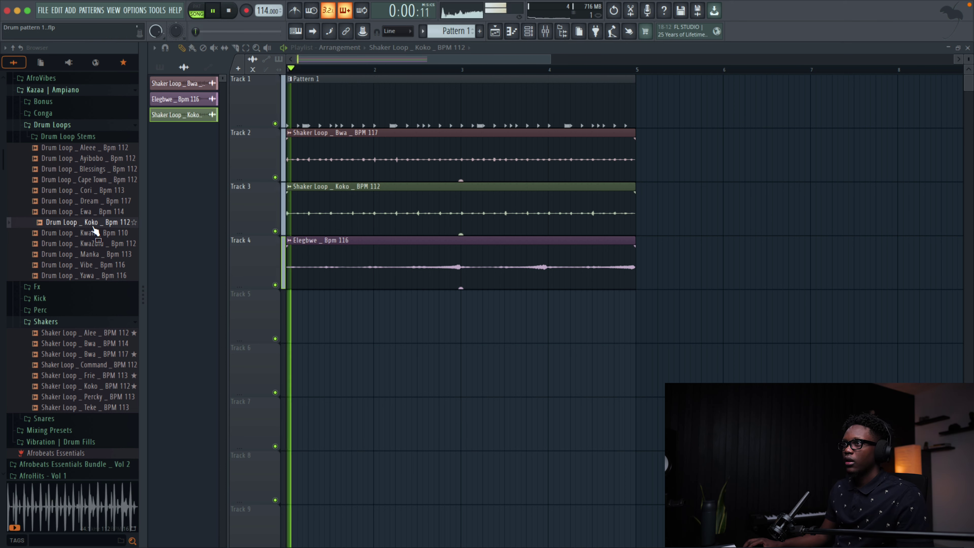
right_click(83, 223)
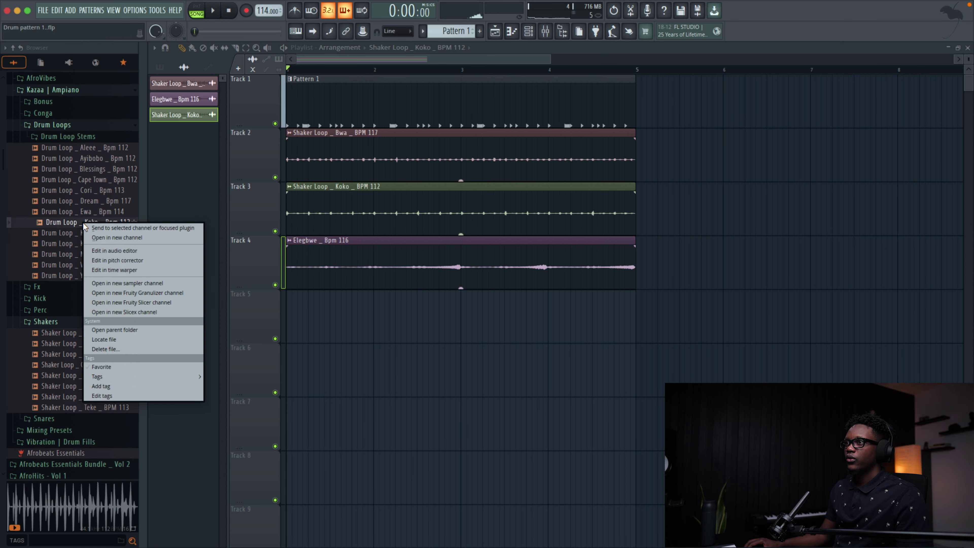
left_click(132, 313)
Step: Trigger individual Koko slices from the keyboard with B, M, W, E, N and H
key("b")
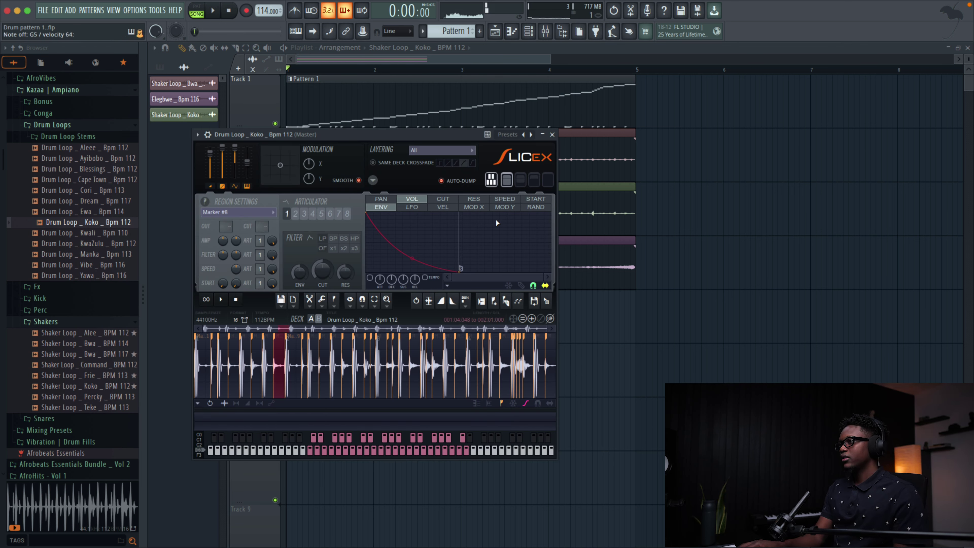
key("b")
key("m")
key("w")
key("e")
key("n")
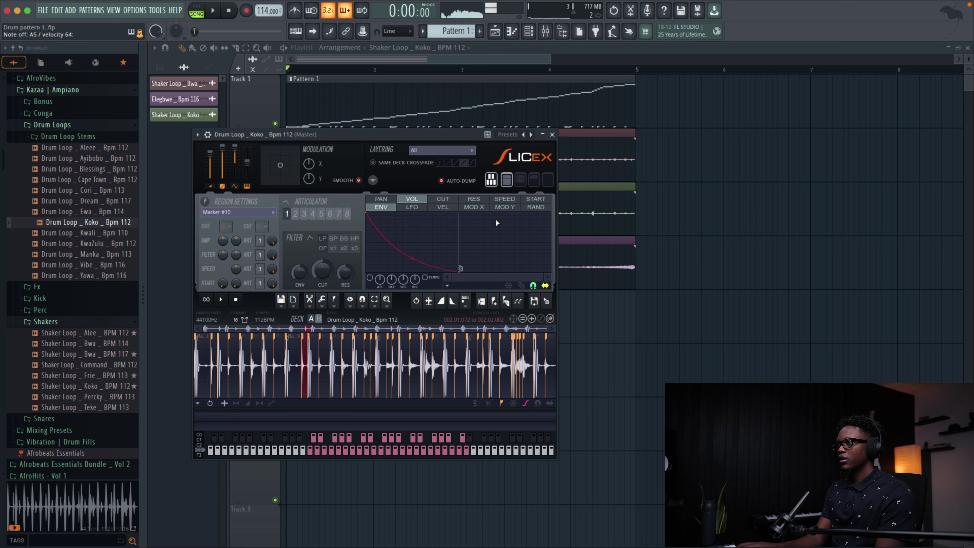
key("h")
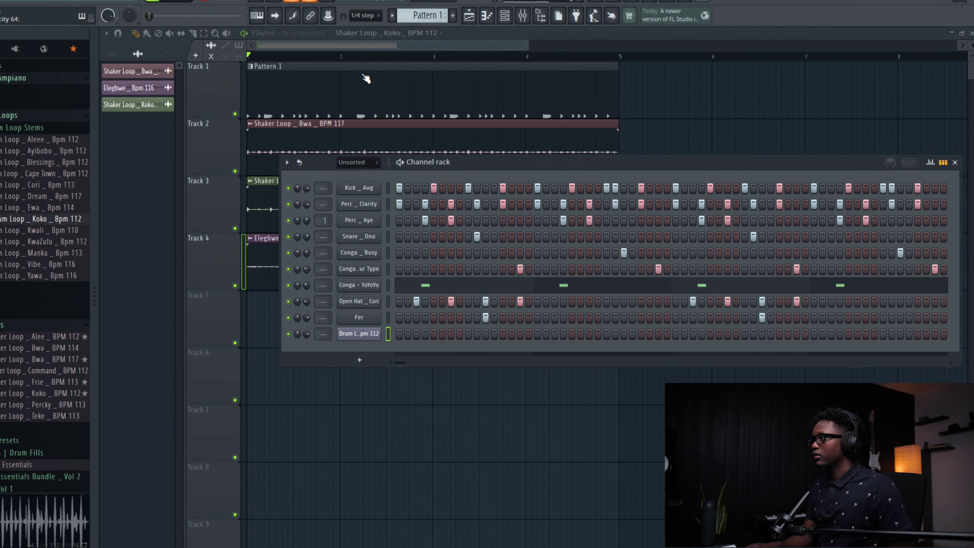
Step: Play Pattern 1 to hear the sliced Koko loop alongside the other drums
key("space")
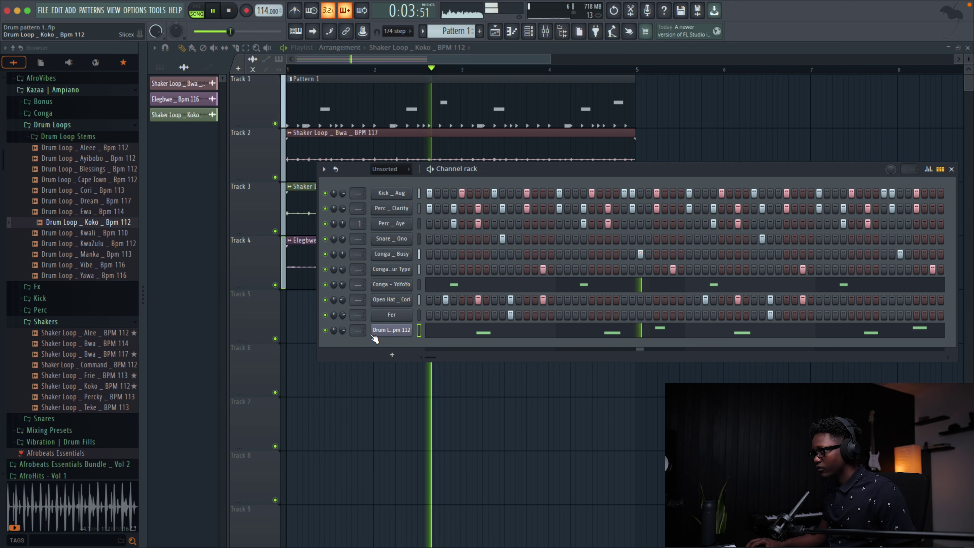
key("space")
key("space")
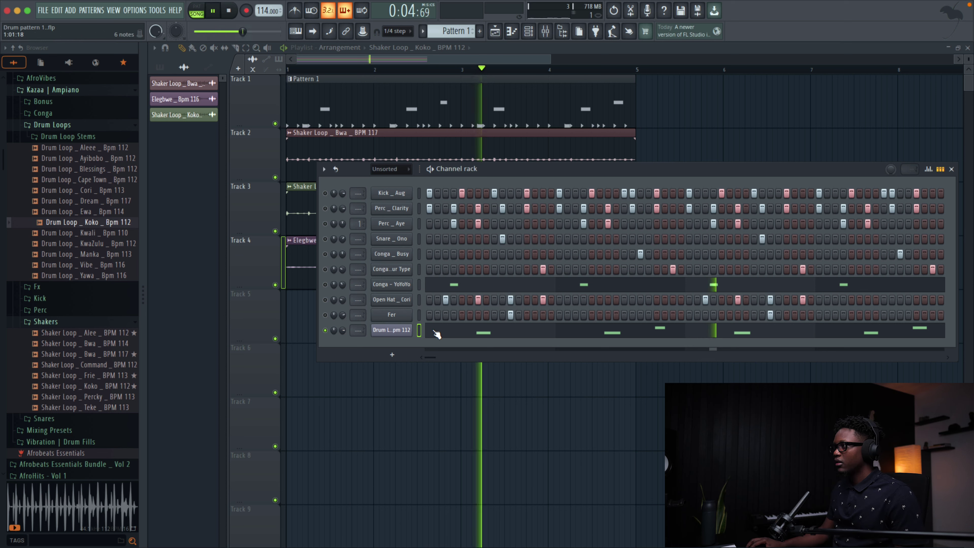
key("space")
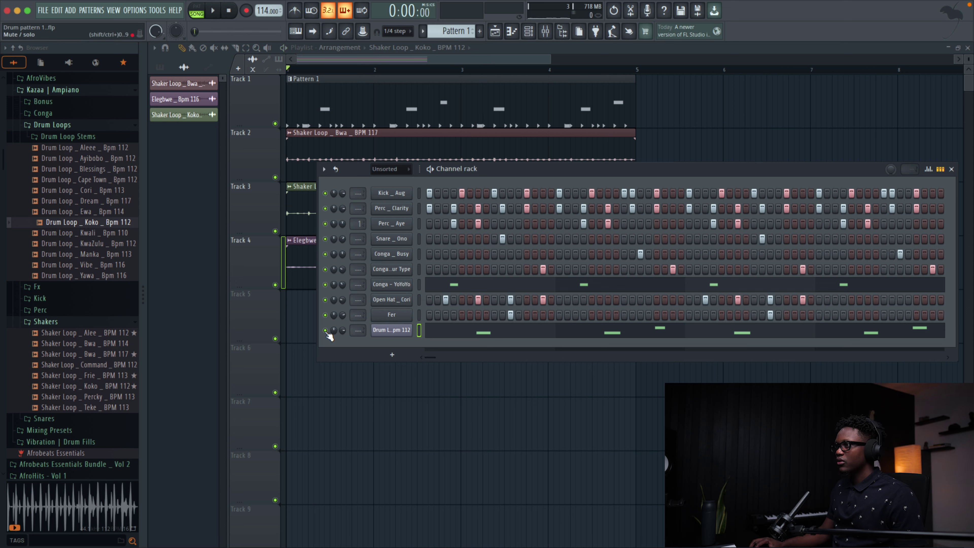
key("space")
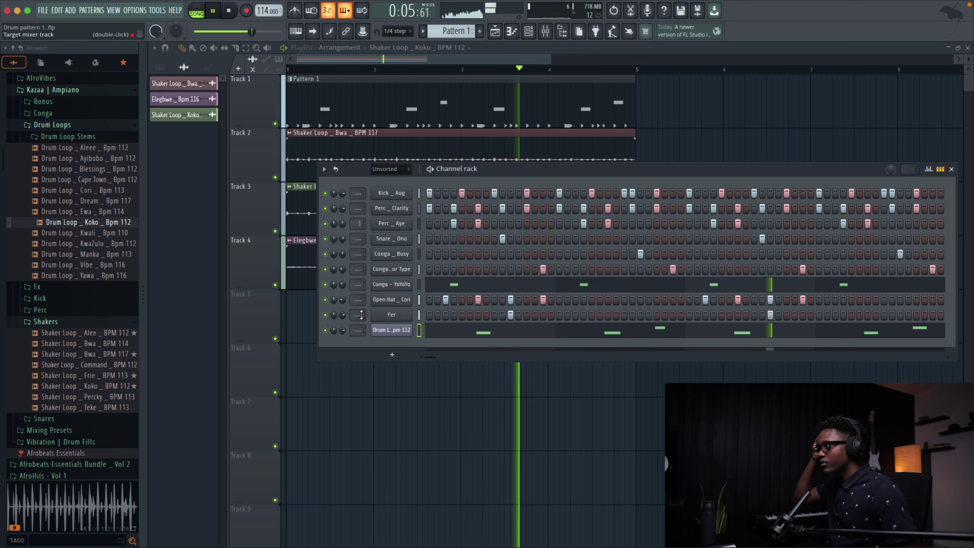
Step: In the Koko Slicex piano roll, restore the deleted Marker #6 note and replay the loop
scroll(540, 336, "right", 2)
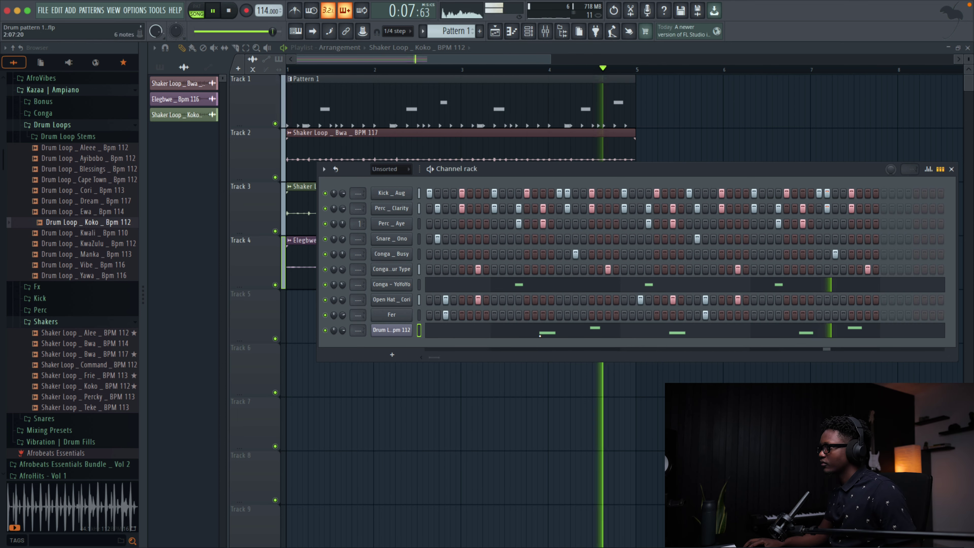
left_click(540, 334)
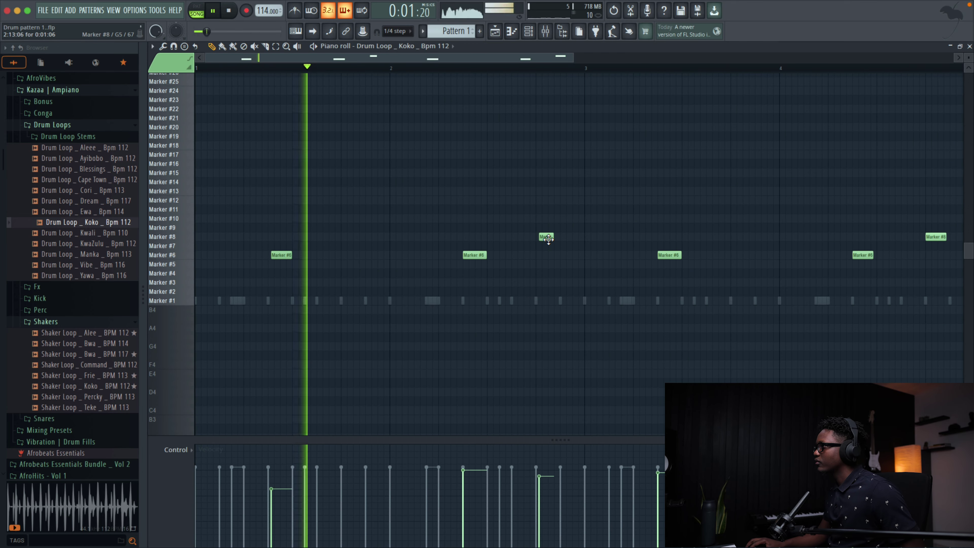
key("space")
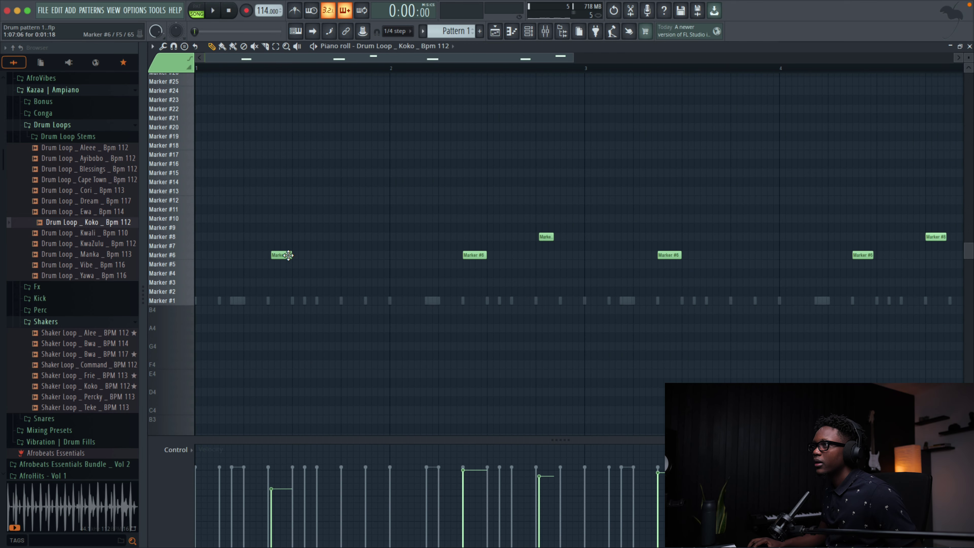
key("ctrl+z")
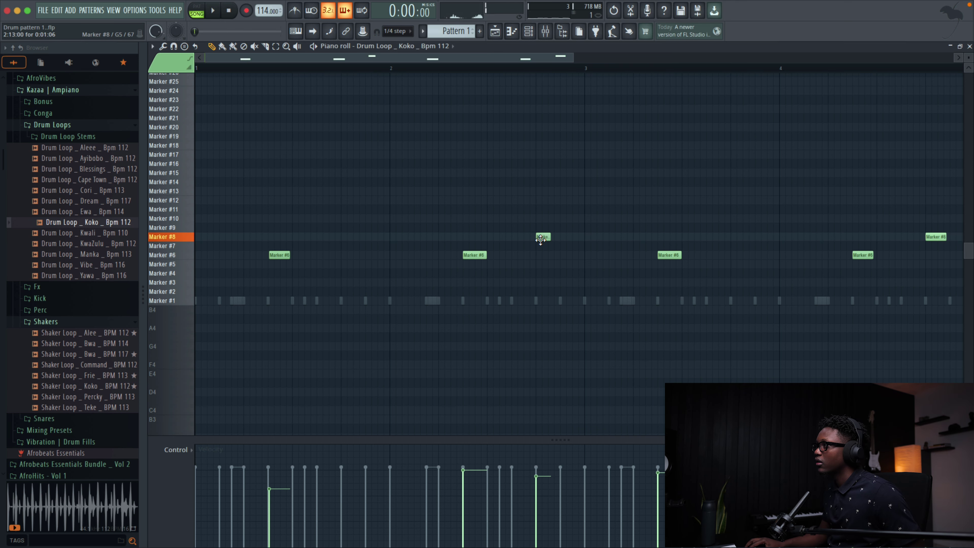
key("space")
scroll(177, 191, "up", 5)
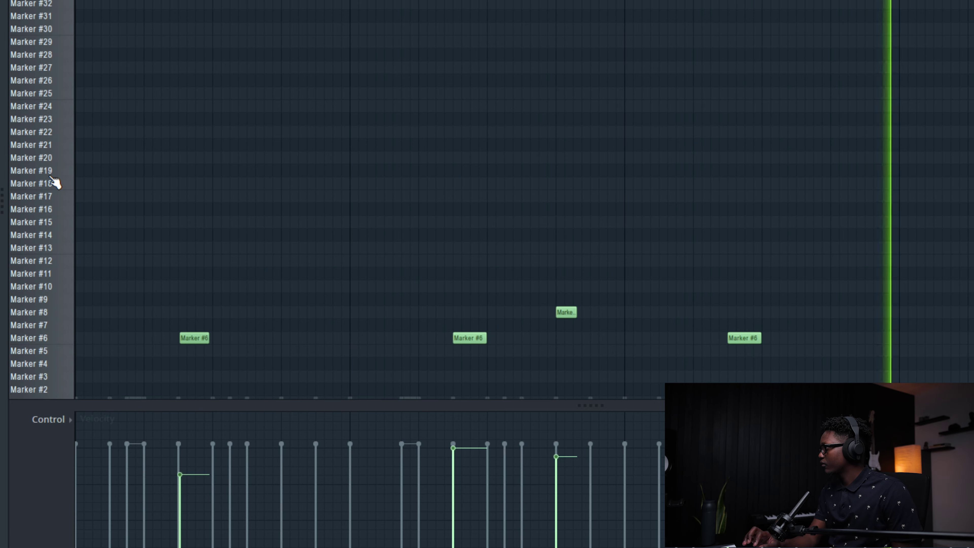
key("space")
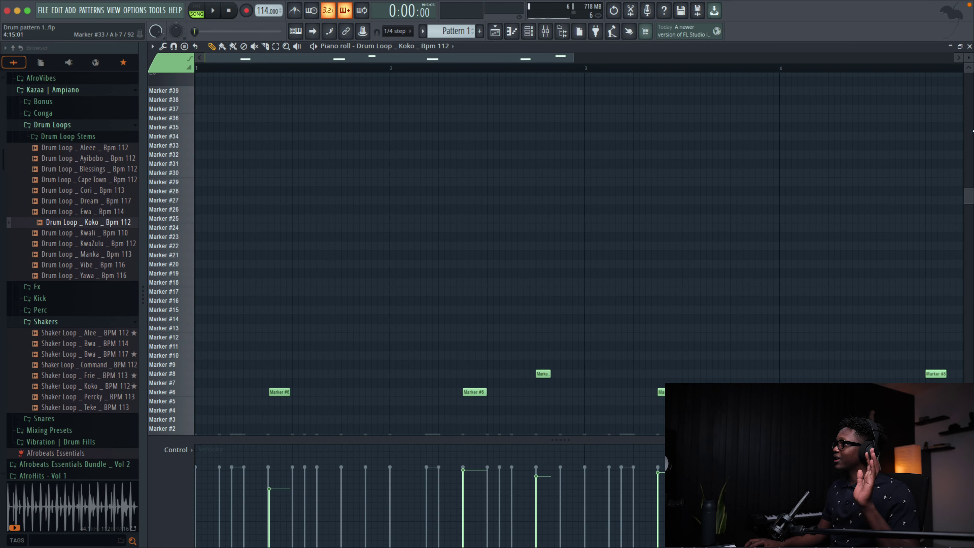
Step: Leave the piano roll, show the pattern list in the playlist, and open the Mixer
left_click(969, 46)
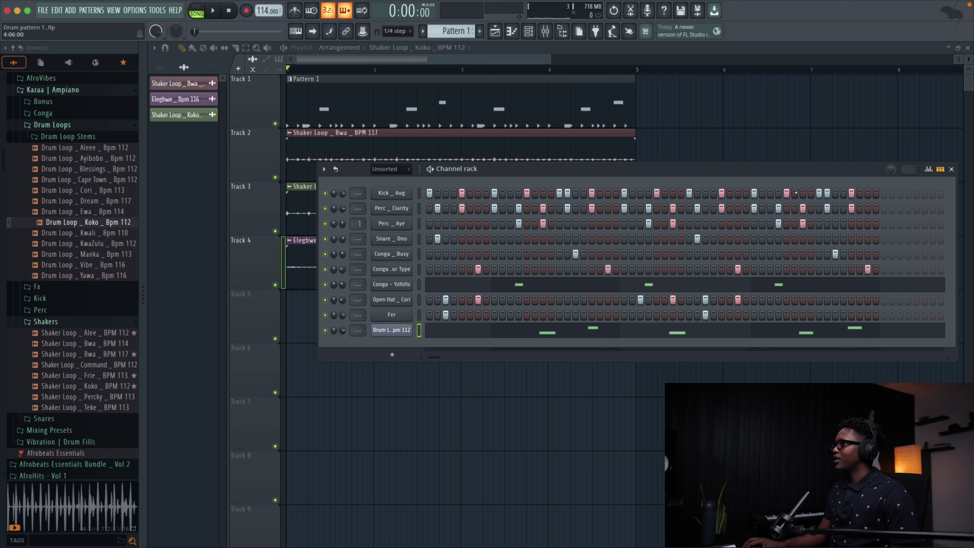
left_click_drag(437, 358, 376, 363)
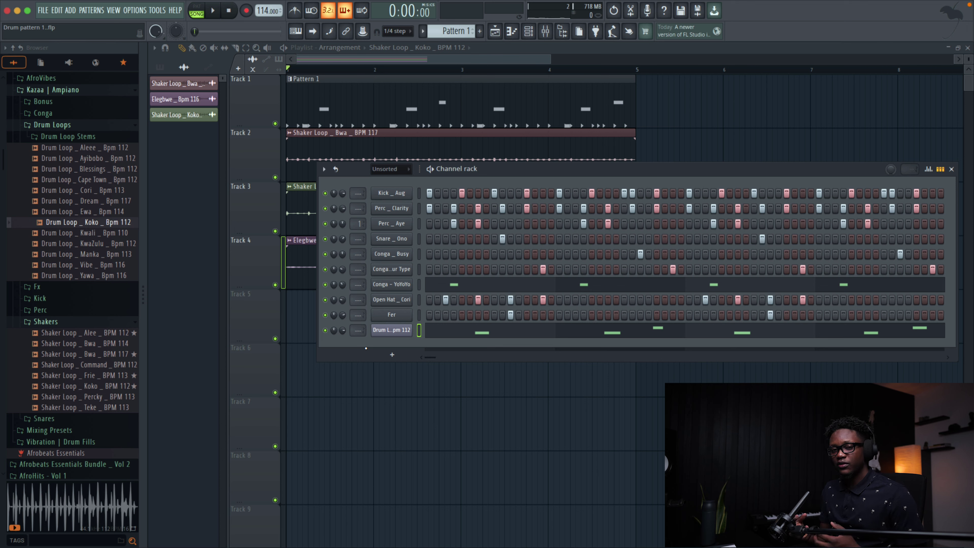
left_click(366, 348)
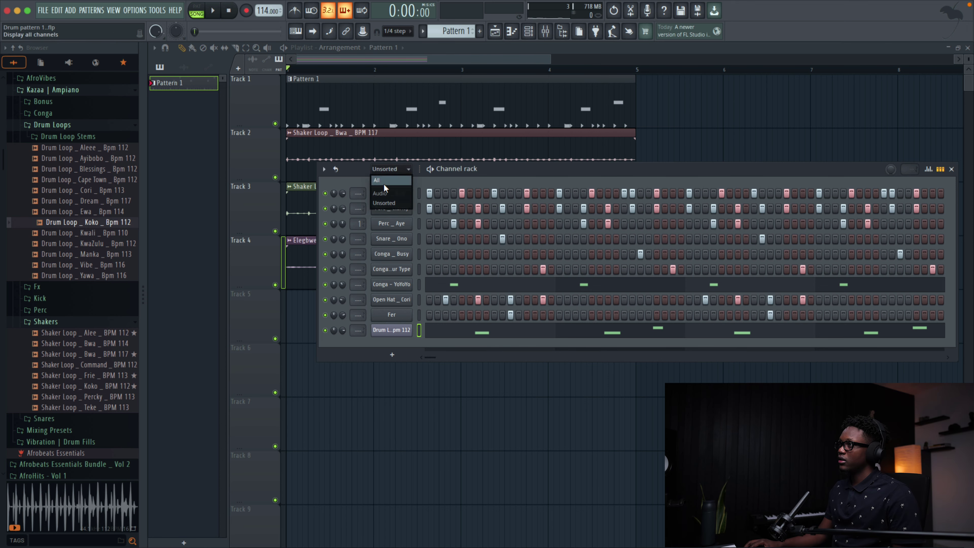
left_click(546, 33)
Step: Route the selected channels to their own inserts and send insert 12 only to insert 18
left_click(184, 111)
right_click(183, 111)
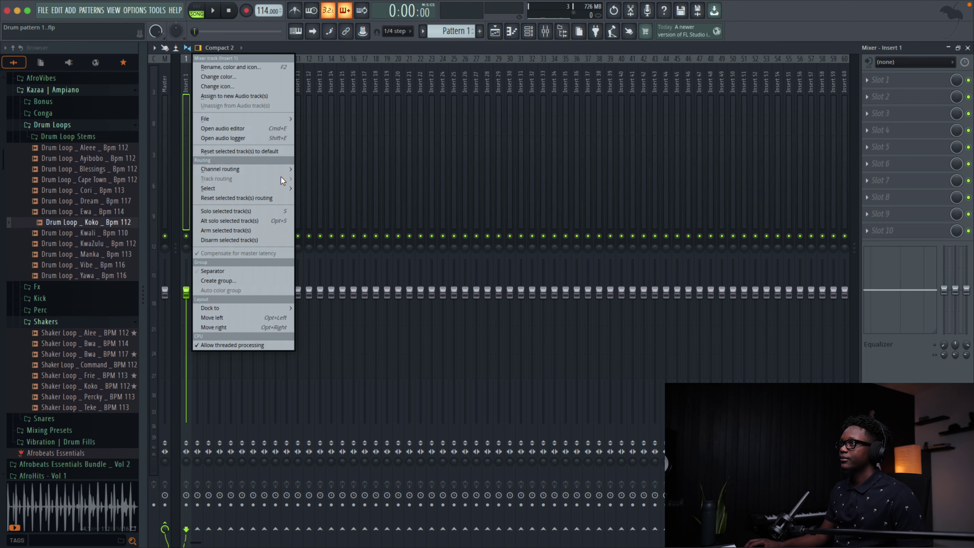
mouse_move(291, 169)
left_click(358, 178)
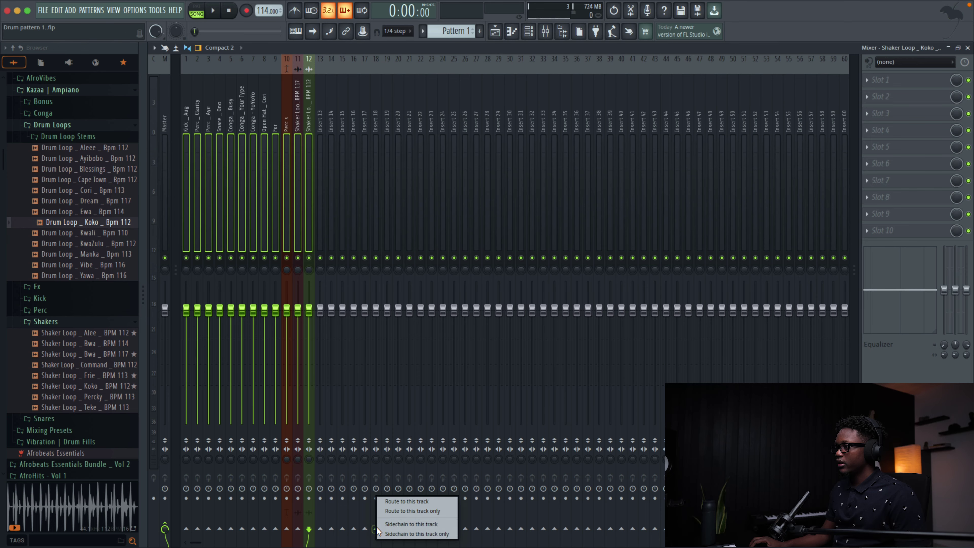
left_click(425, 511)
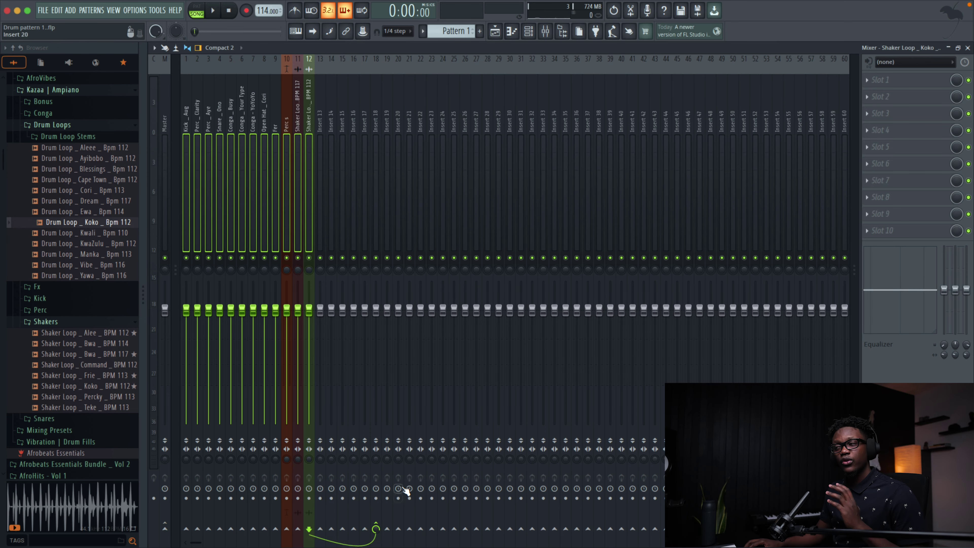
Step: Rename insert 18 to 'Drum Buss' and dock it to the mixer's right side
double_click(376, 115)
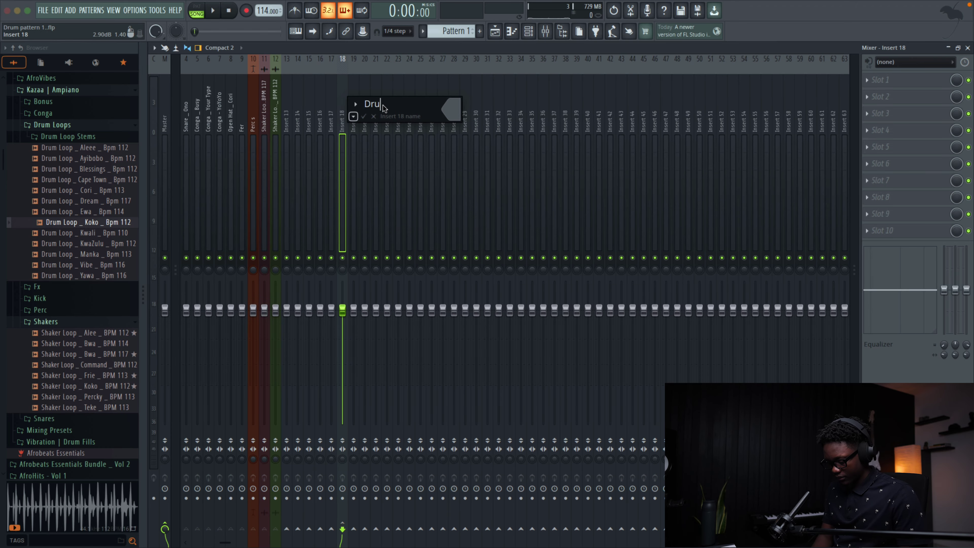
type("Drum Buss")
key("Return")
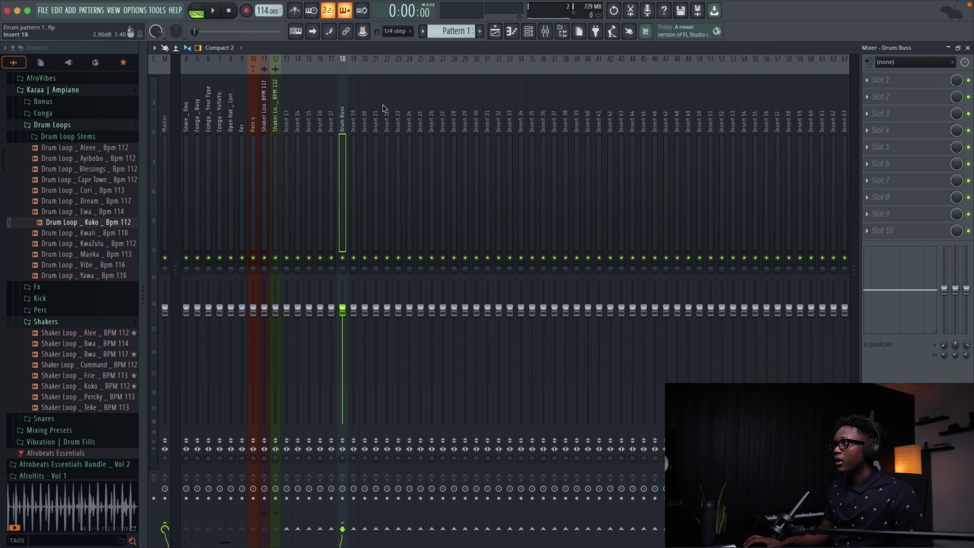
right_click(339, 130)
left_click(467, 326)
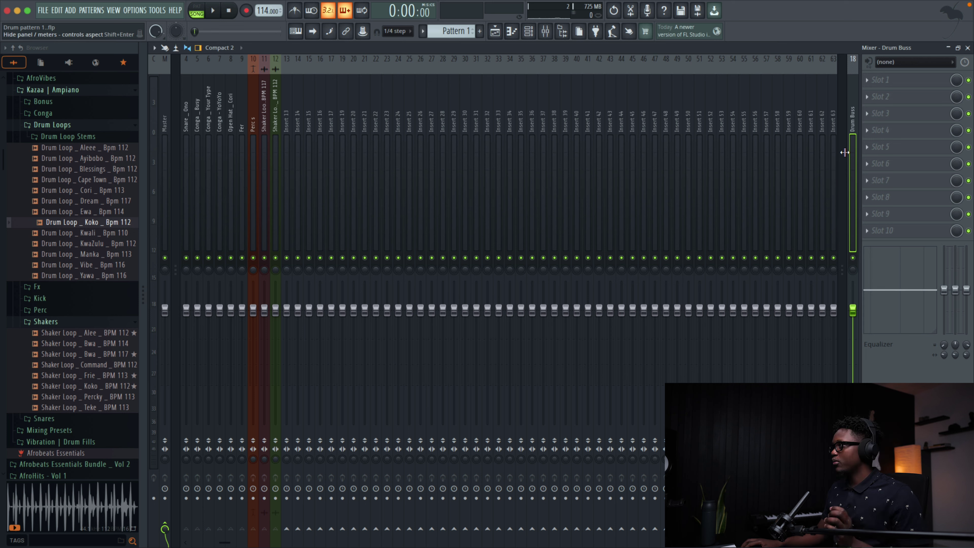
Step: During playback, lower both Shaker Loop inserts to about -3.2 dB and Open Hat _ Cori to about -3.5 dB
key("space")
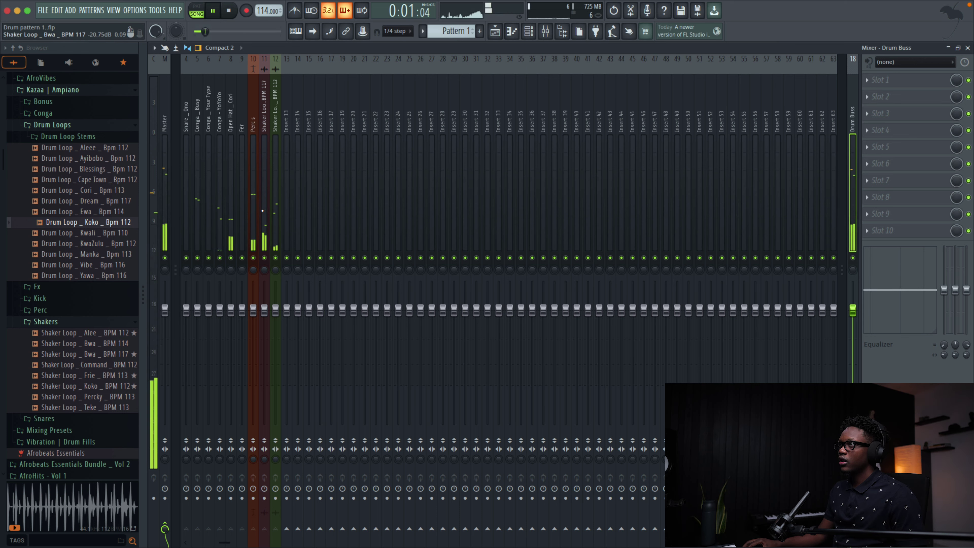
left_click_drag(262, 211, 274, 208)
left_click_drag(276, 307, 275, 326)
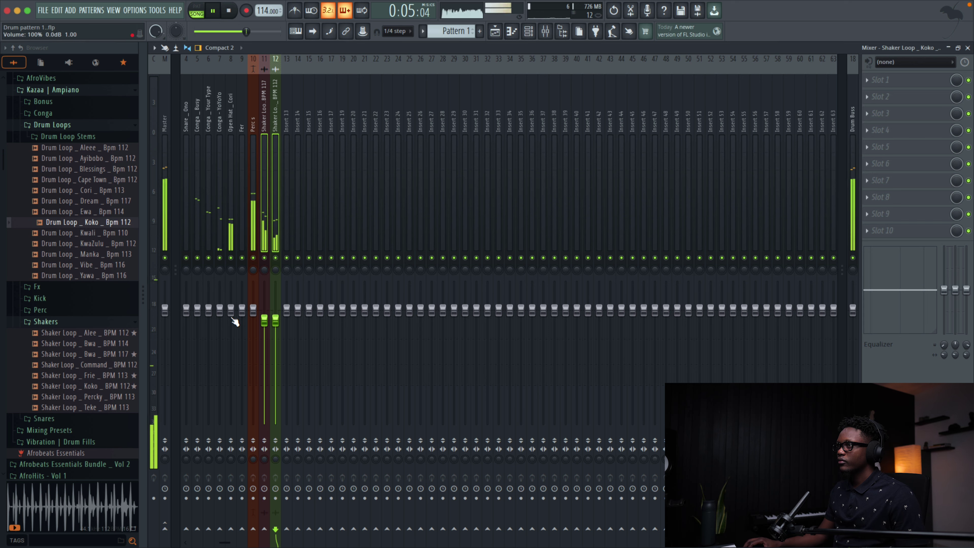
left_click_drag(230, 312, 230, 330)
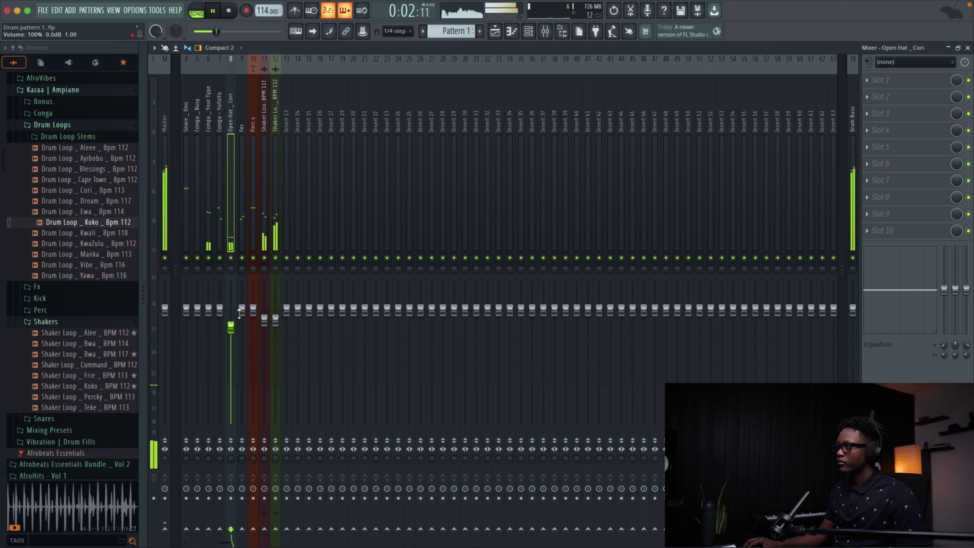
left_click(241, 269)
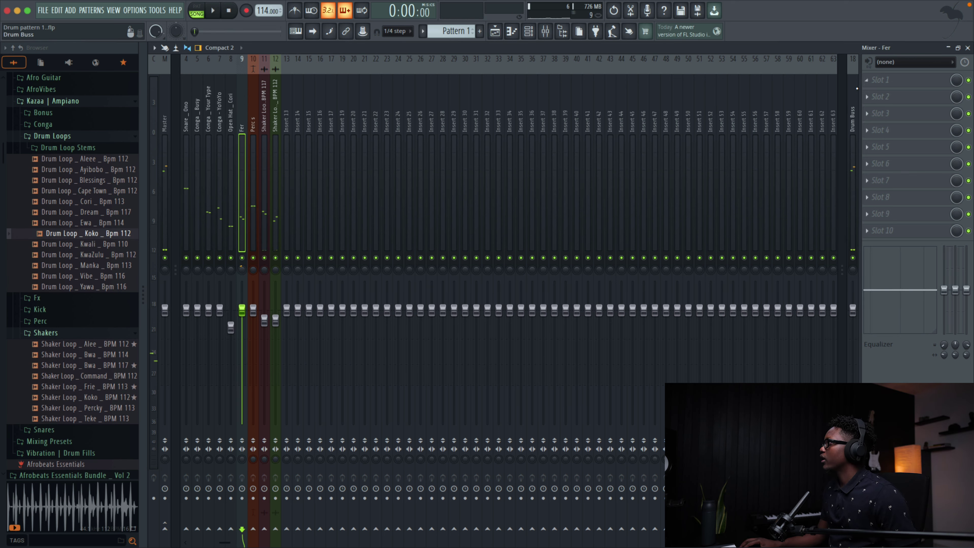
Step: Load SSL Fusion Vintage Drive into the Drum Buss's first effect slot
left_click(858, 91)
left_click(873, 81)
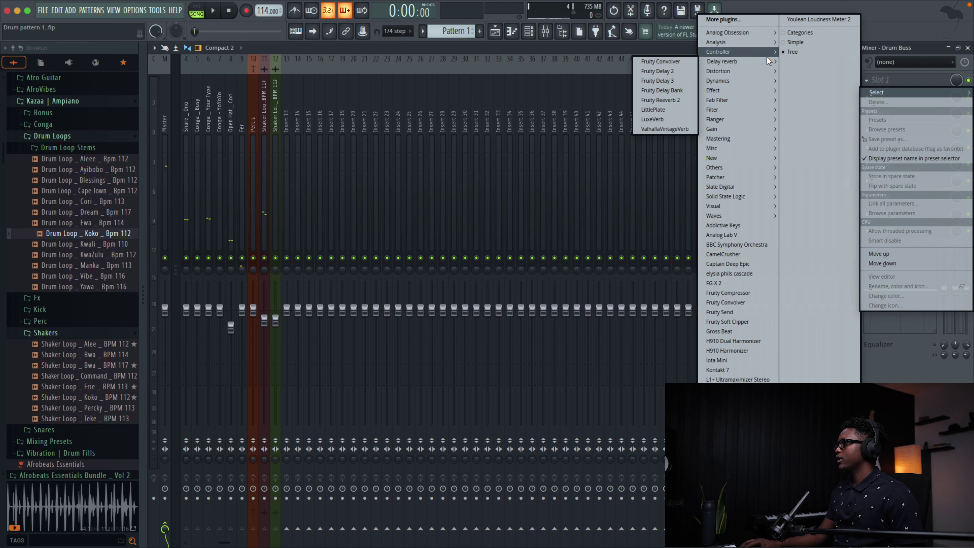
mouse_move(734, 198)
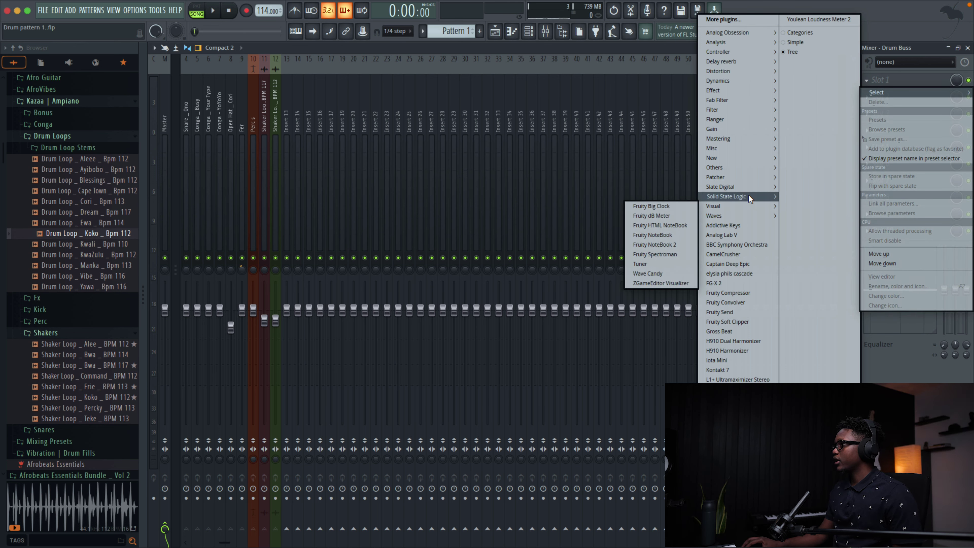
left_click(670, 215)
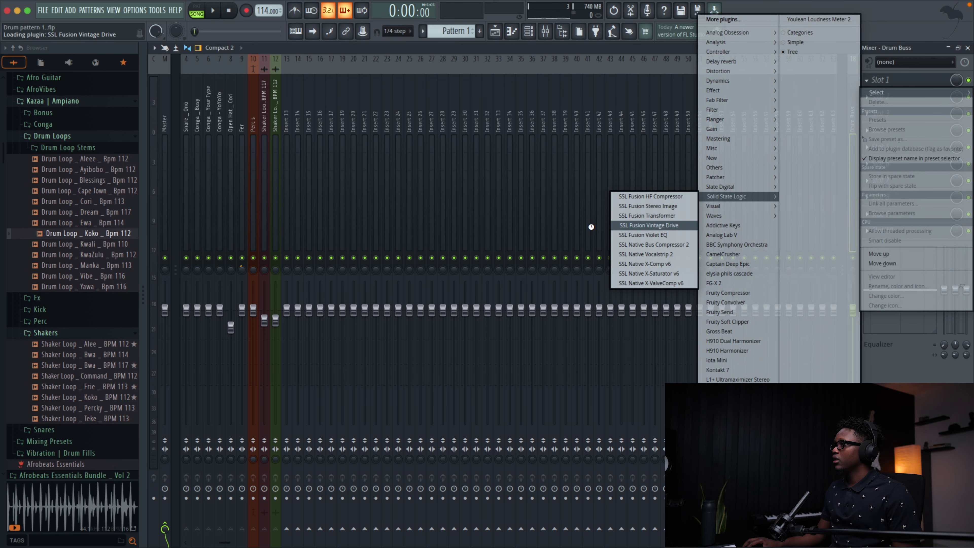
Step: Set Vintage Drive to drive 7.3 and mix about 50%, comparing with bypass during playback
key("space")
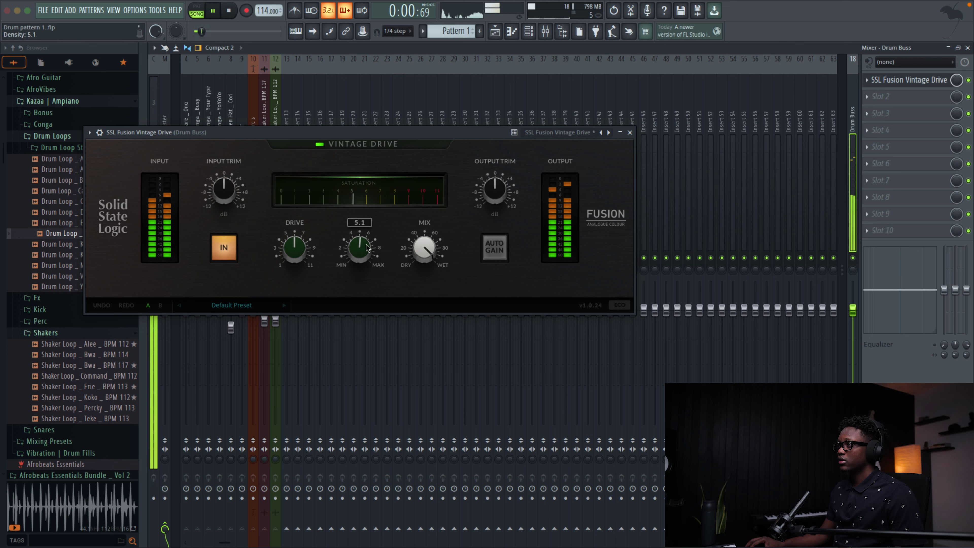
left_click_drag(298, 245, 299, 236)
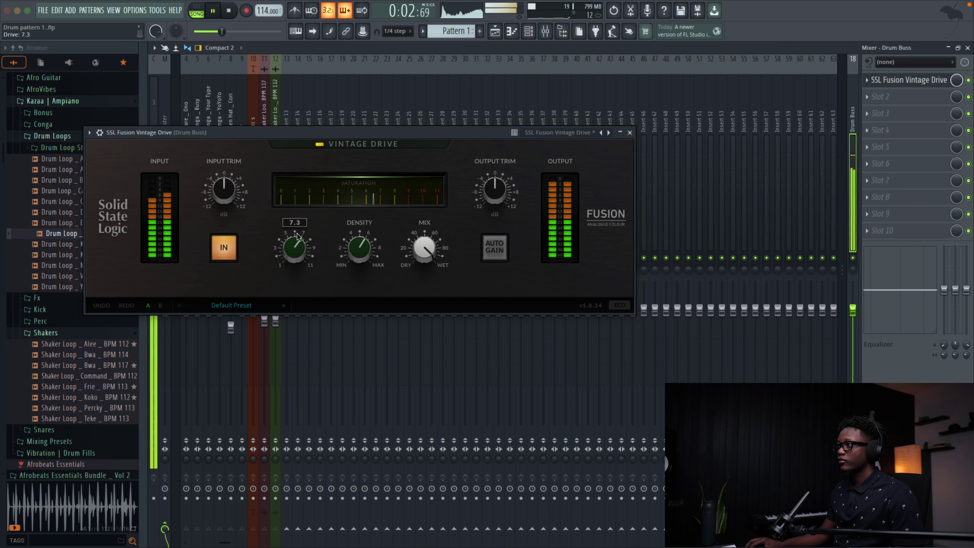
left_click(223, 247)
left_click(223, 248)
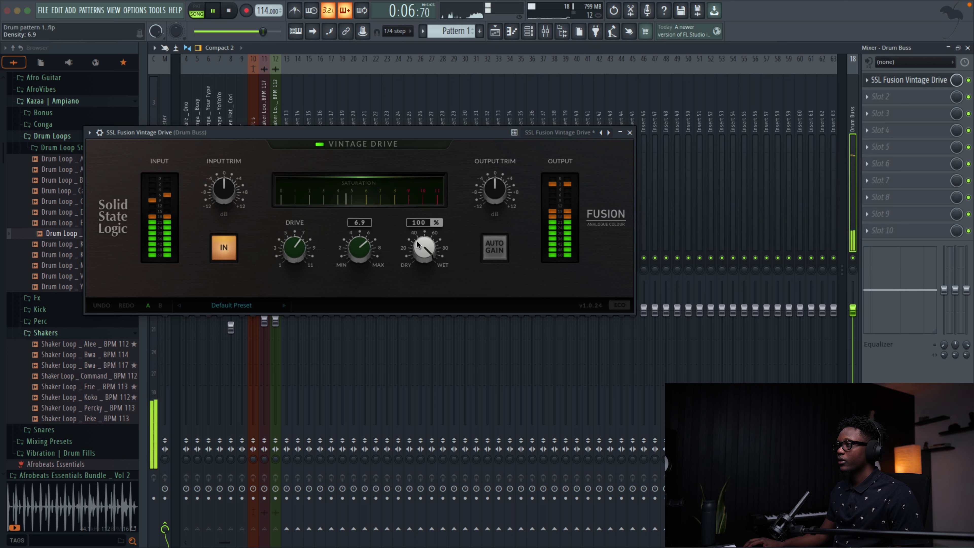
key("space")
left_click_drag(415, 241, 414, 271)
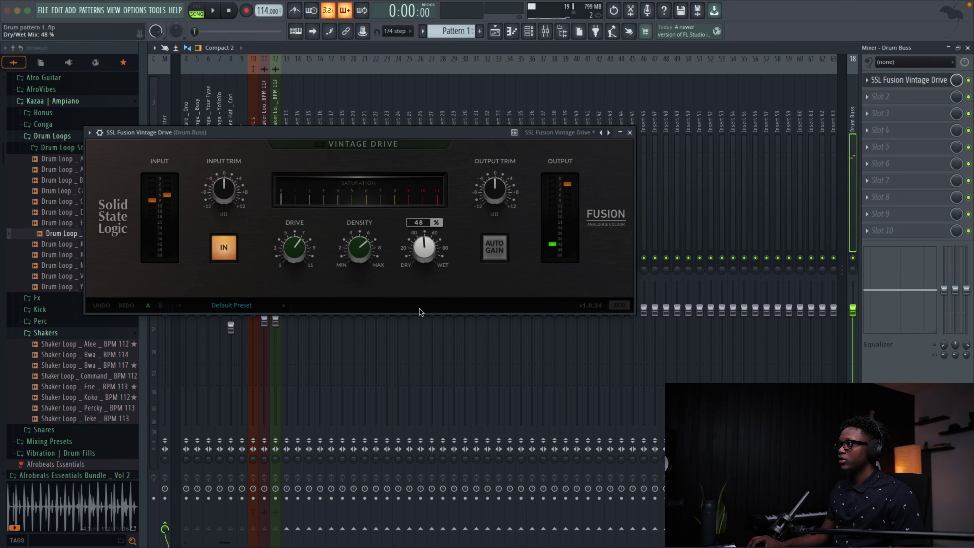
key("space")
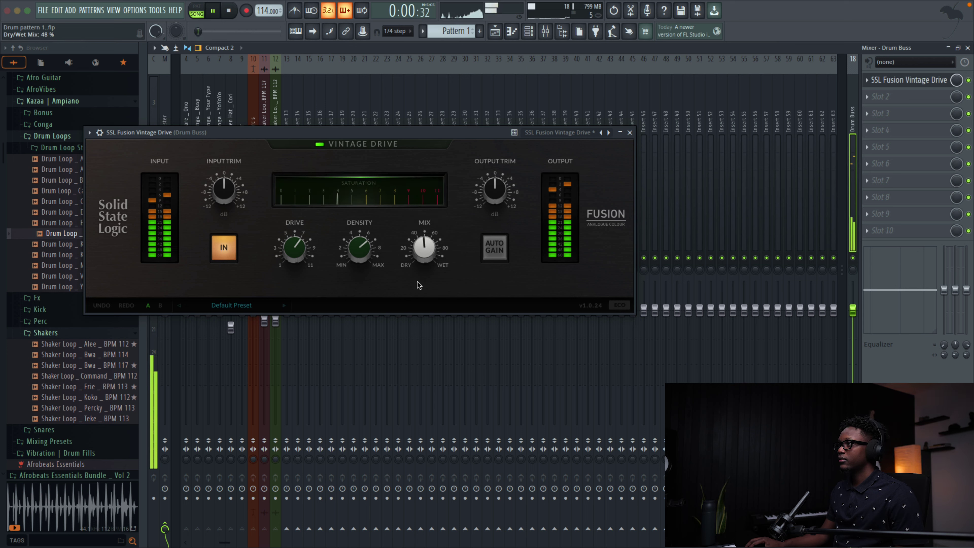
left_click(223, 247)
left_click(223, 248)
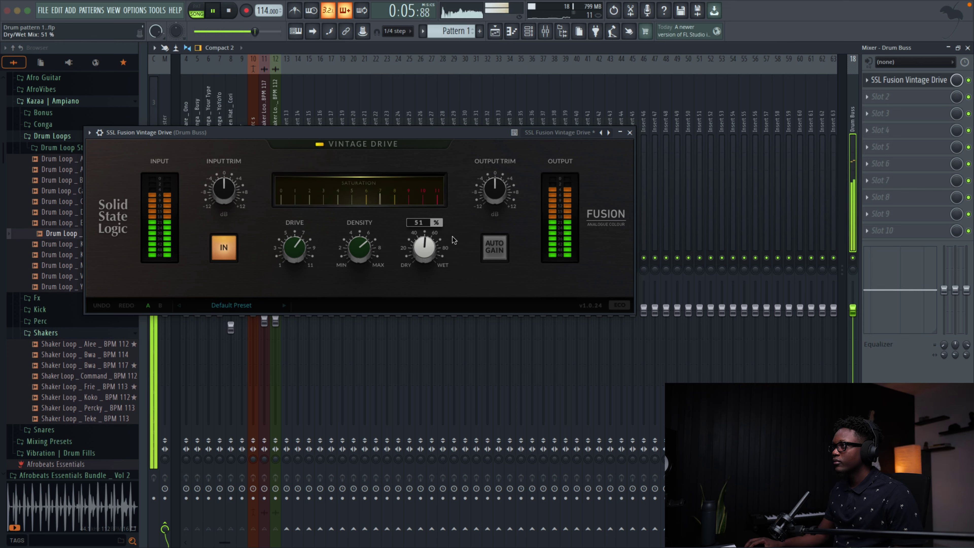
left_click(630, 133)
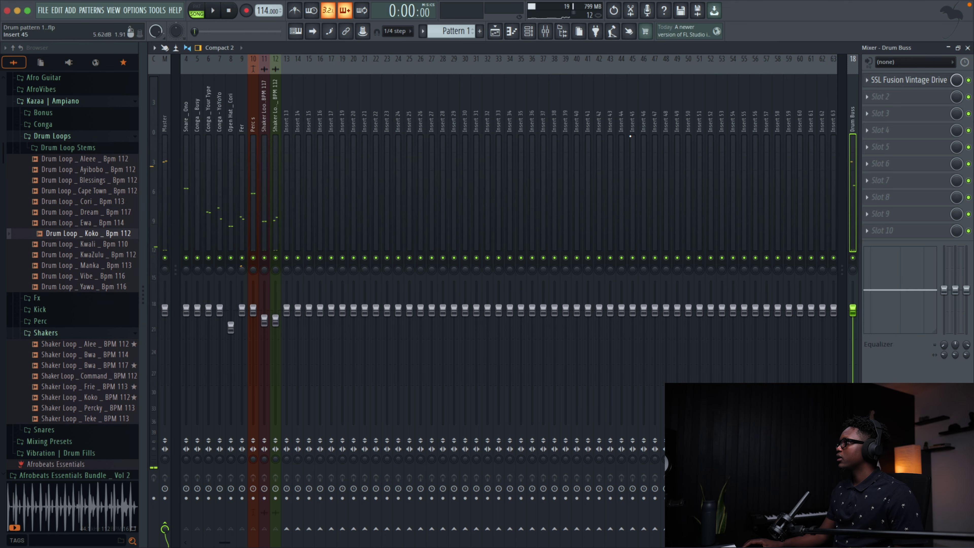
Step: Load SSL Fusion Stereo Image into the Drum Buss's second slot, after the saturation
left_click(873, 103)
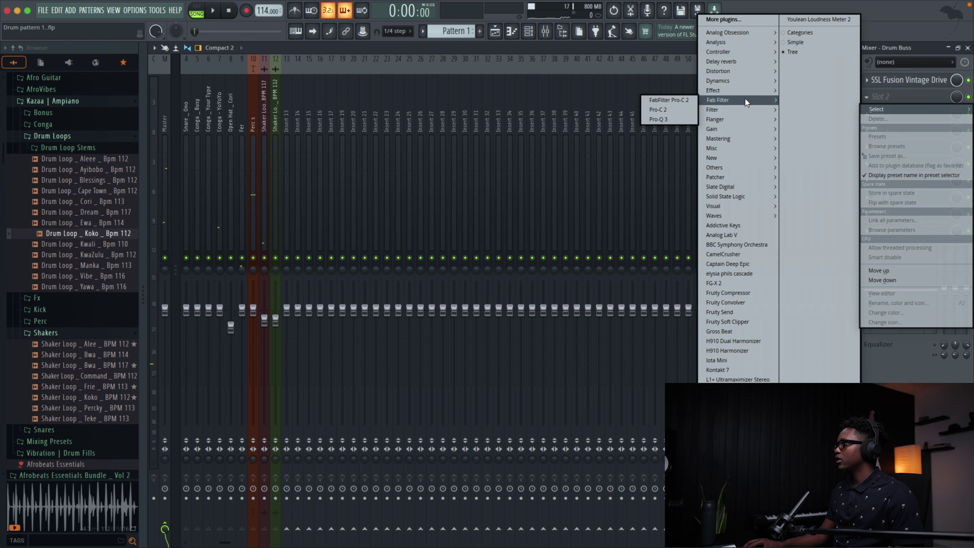
mouse_move(741, 175)
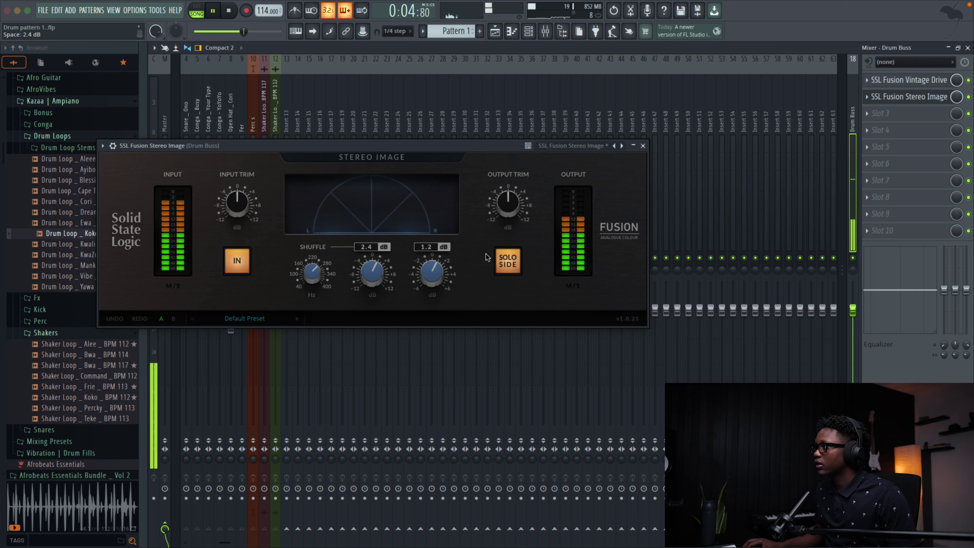
left_click(643, 145)
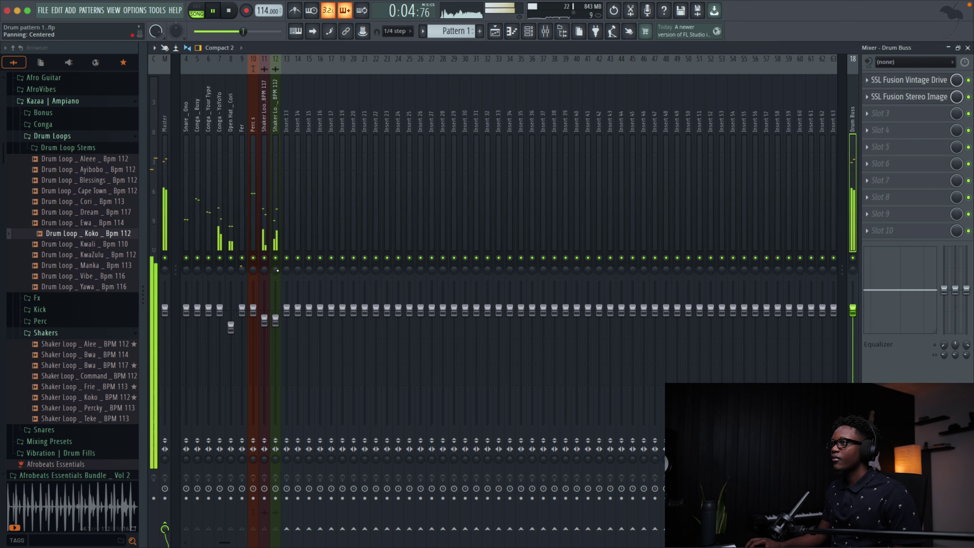
scroll(217, 197, "up", 1)
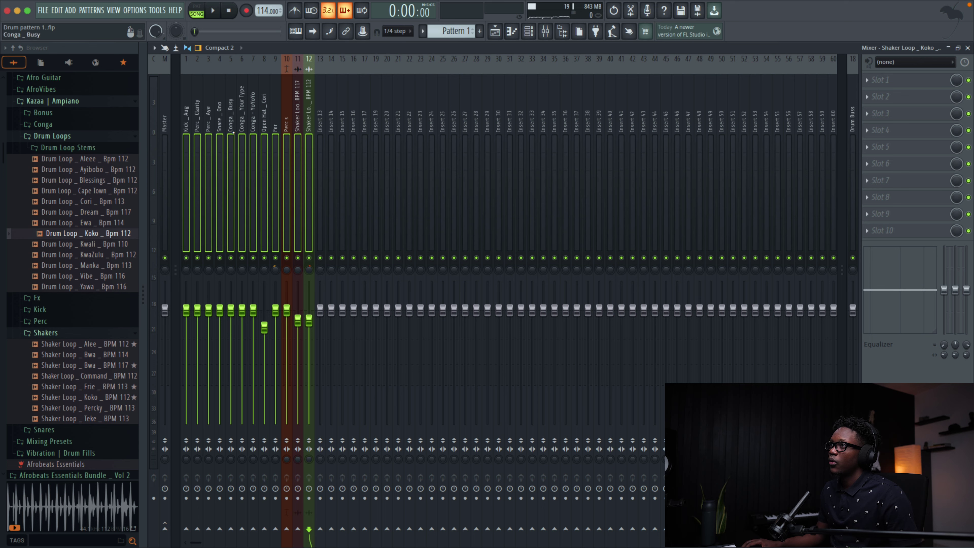
Step: Colour the twelve selected drum inserts red, then clear the selection
right_click(214, 124)
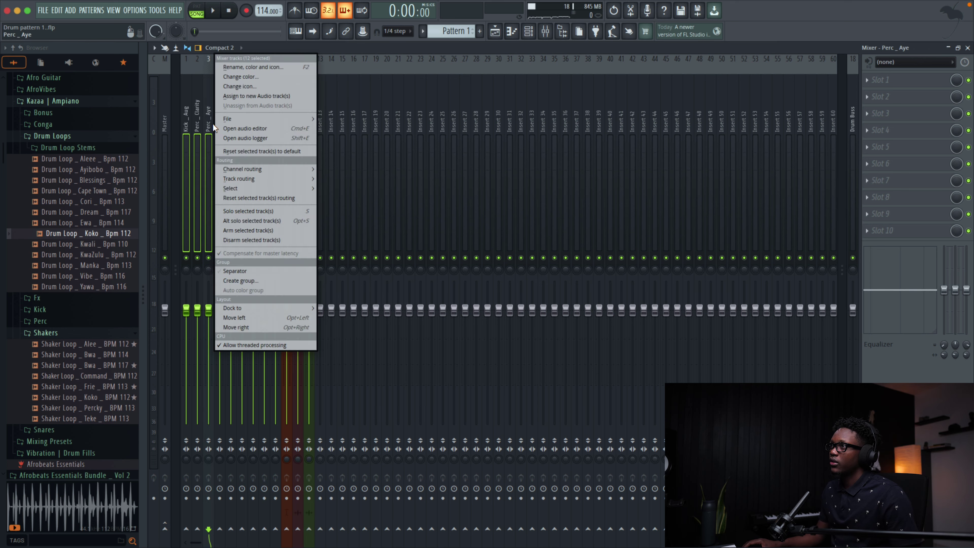
left_click(243, 77)
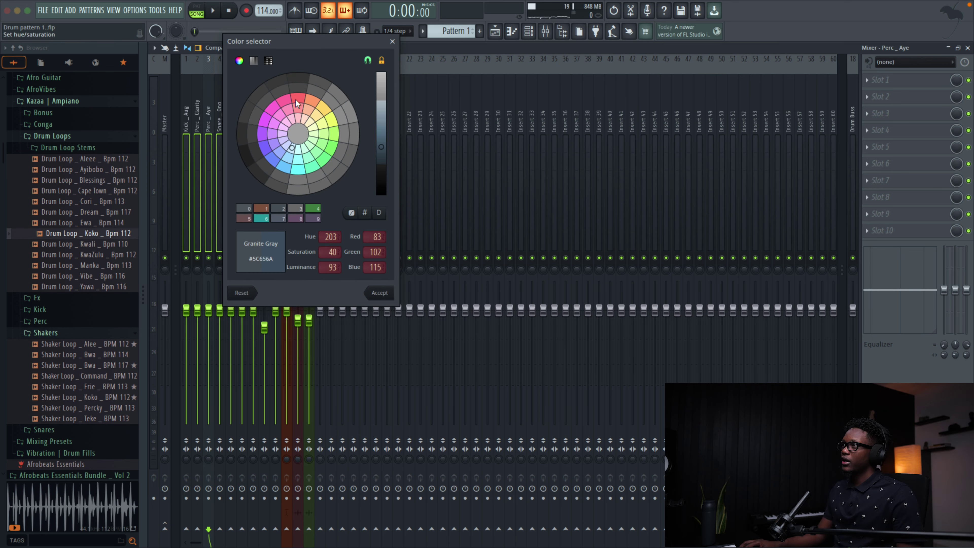
left_click(379, 292)
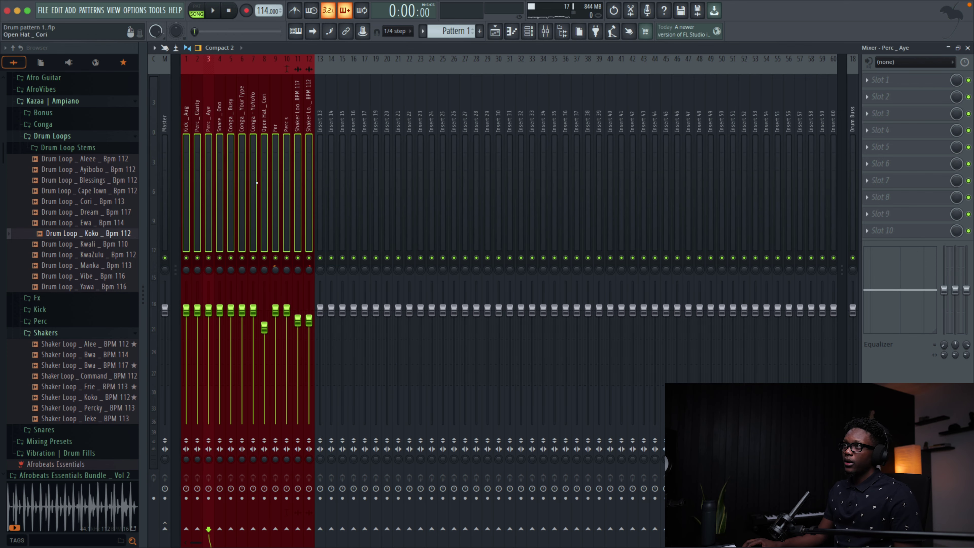
left_click(269, 127)
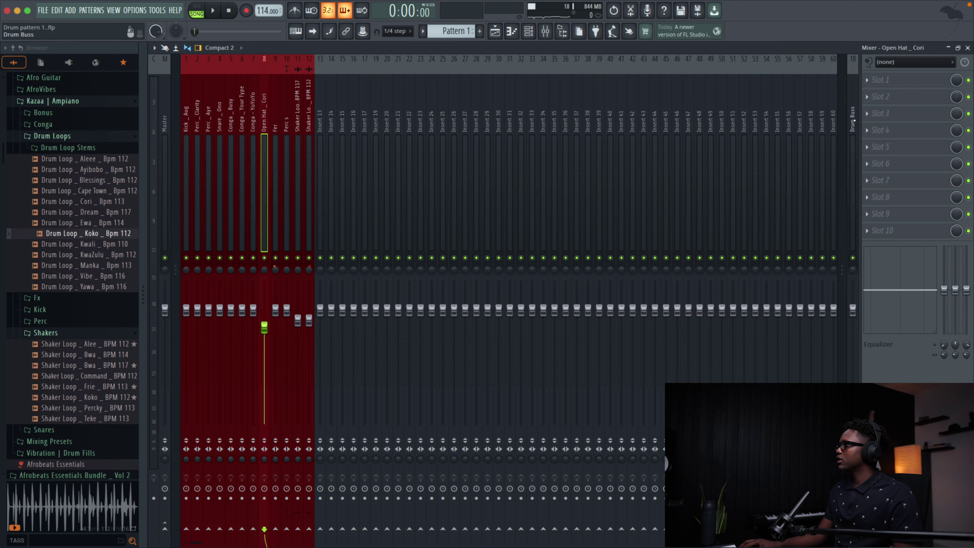
Step: Colour the Drum Buss insert dark magenta
right_click(851, 112)
left_click(886, 77)
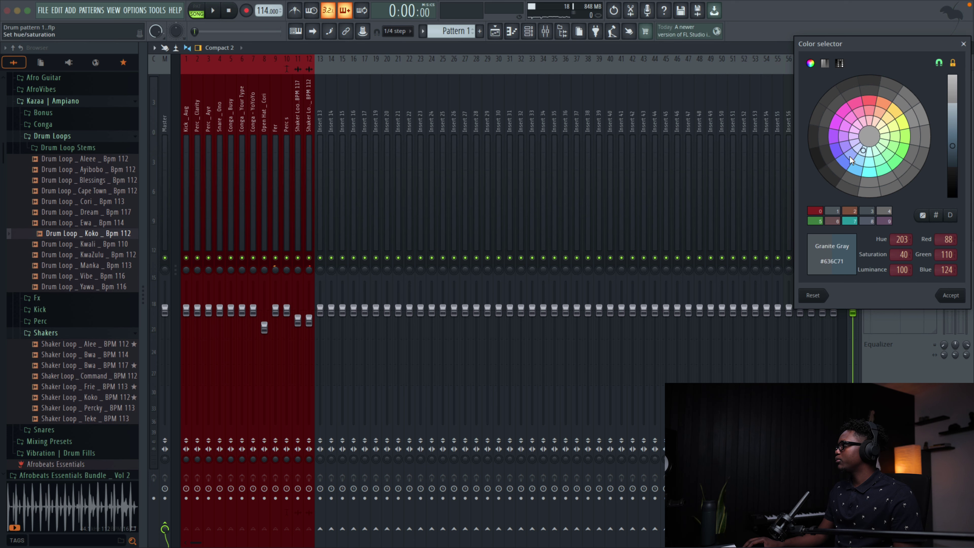
left_click(951, 297)
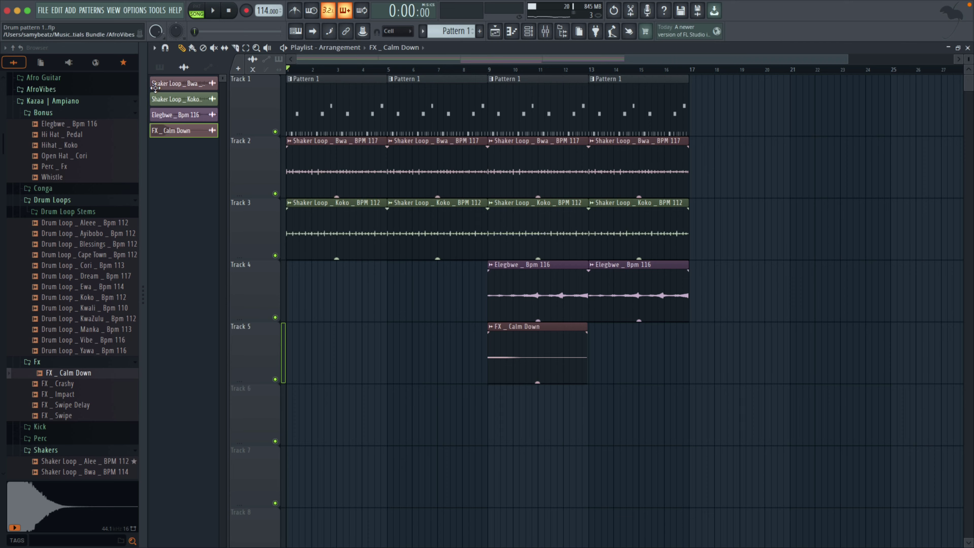
left_click_drag(848, 57, 689, 57)
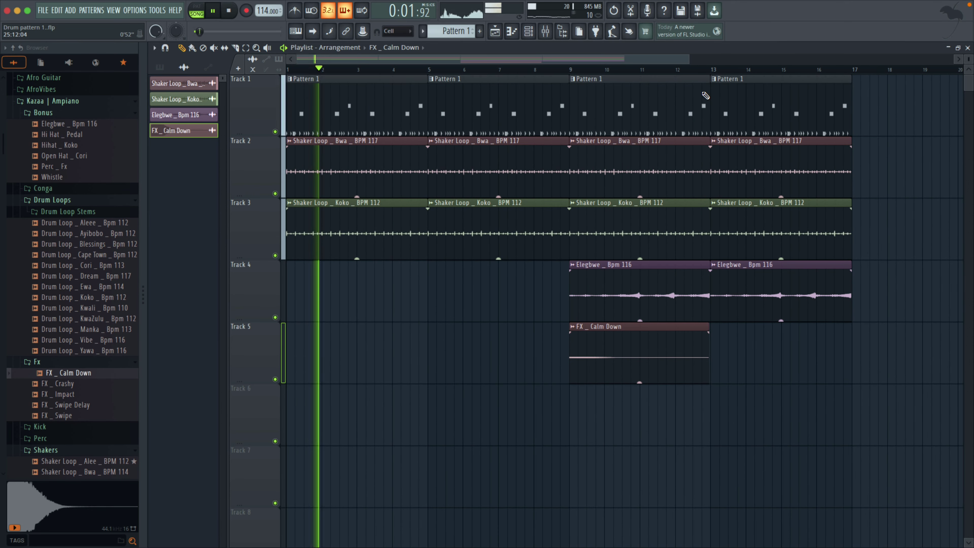